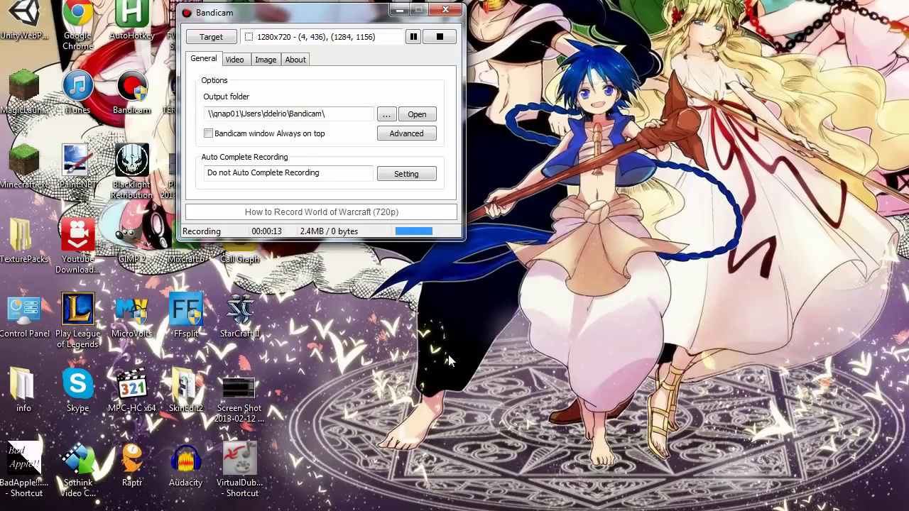
Go to the .minecraft\bin folder through %appdata%.
key("super")
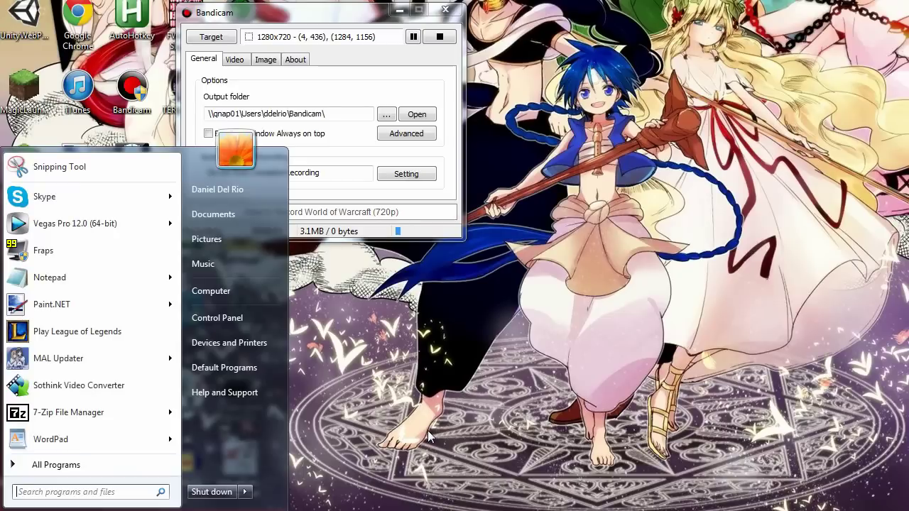
type("%appdata")
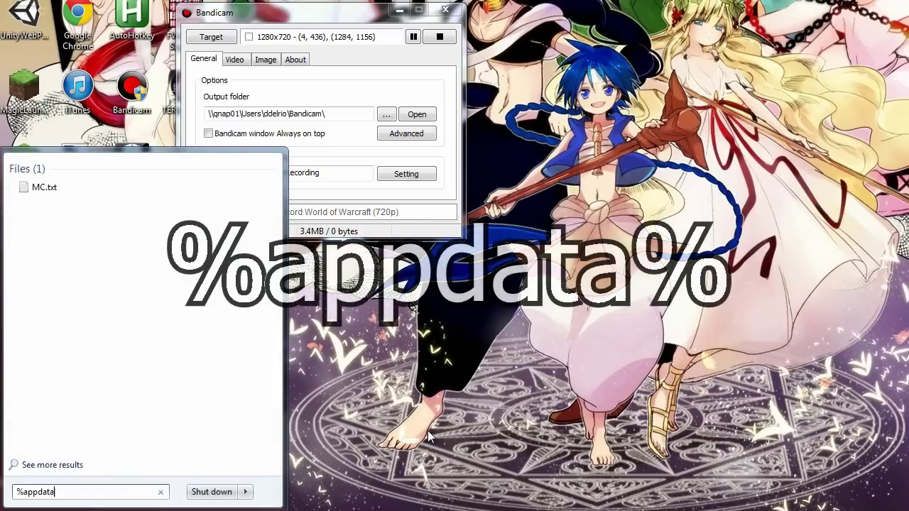
type("%")
key("Return")
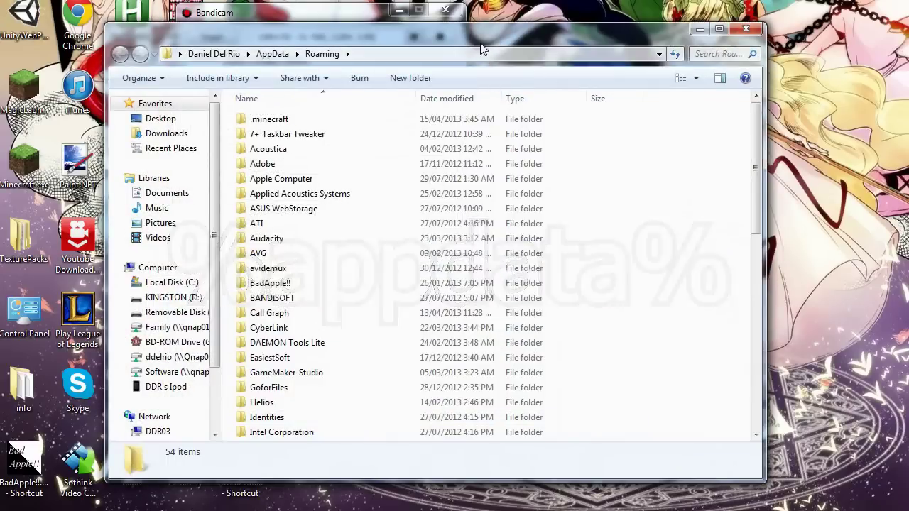
double_click(261, 120)
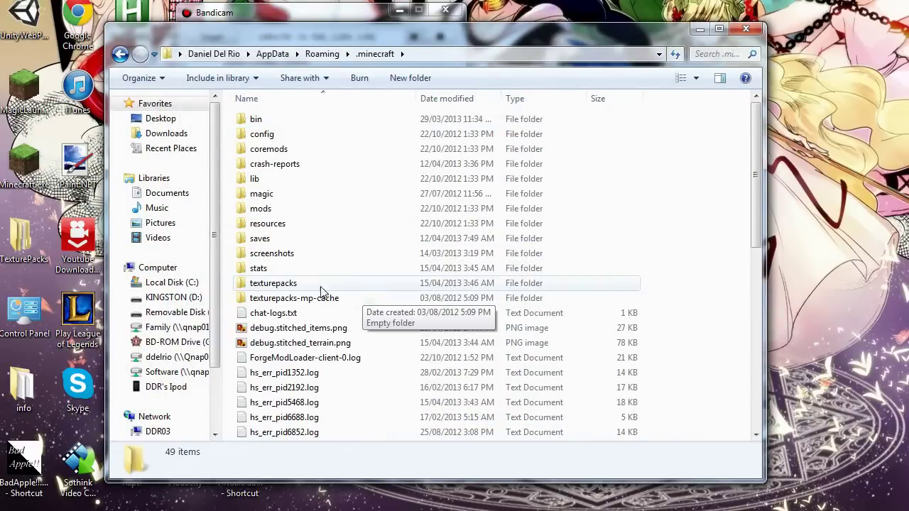
double_click(255, 119)
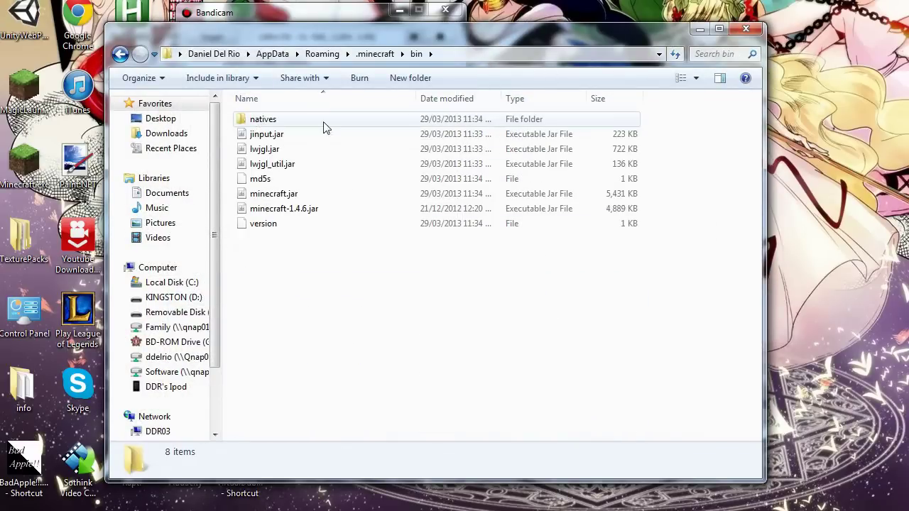
Open minecraft.jar as an archive in 7-Zip File Manager.
left_click(290, 201)
right_click(289, 201)
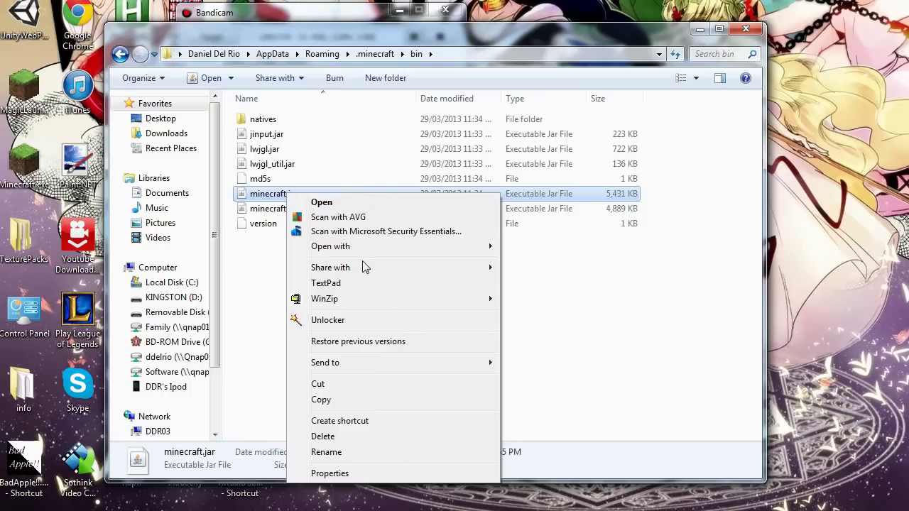
mouse_move(362, 247)
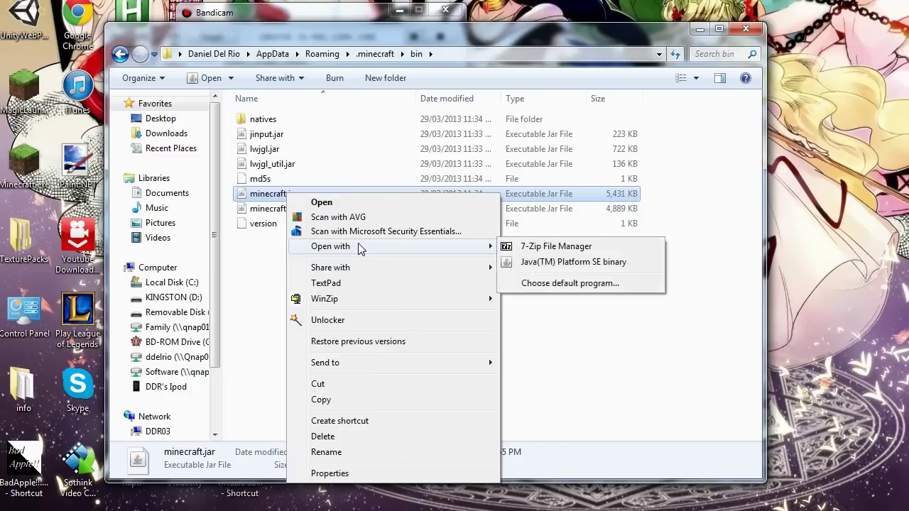
left_click(546, 246)
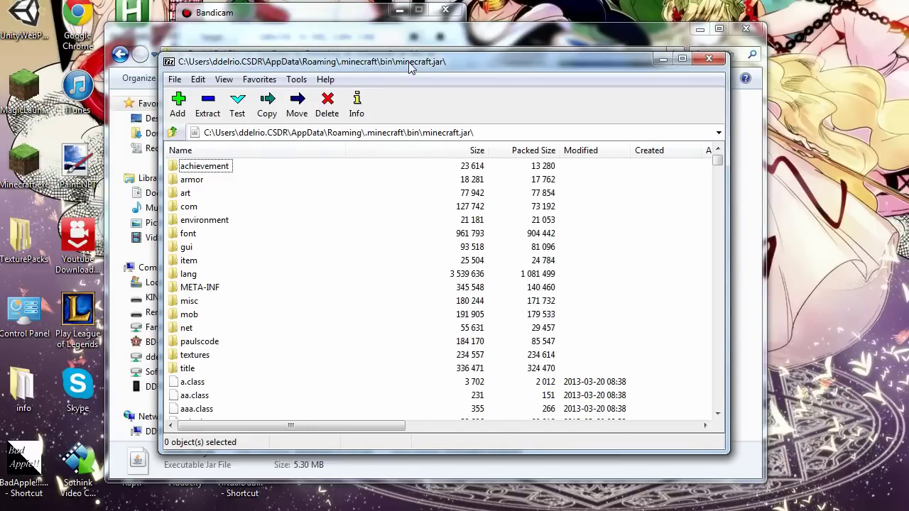
Create a new desktop folder named newTexturePack.
left_click_drag(410, 67, 338, 73)
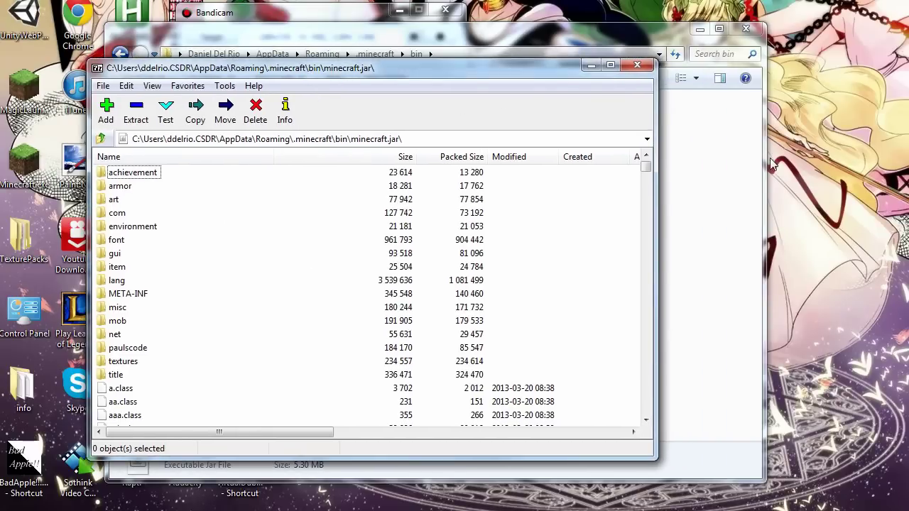
right_click(807, 176)
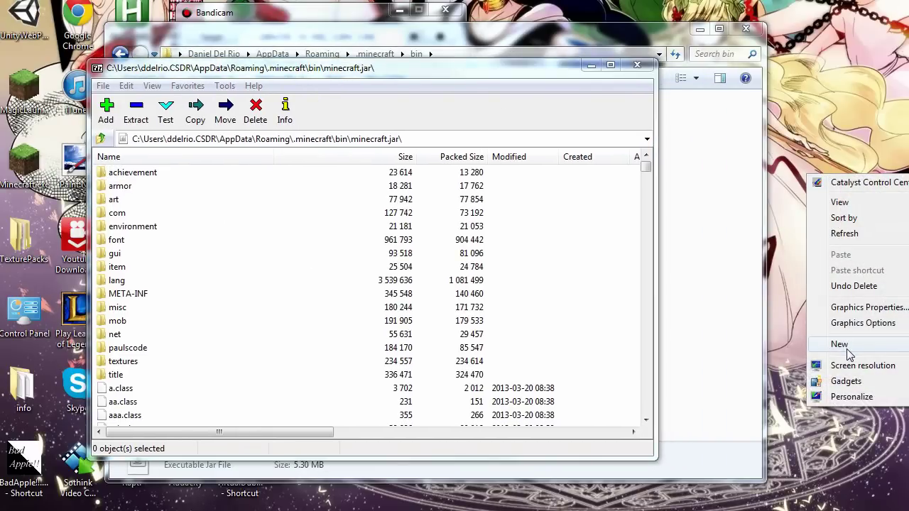
left_click(816, 145)
left_click_drag(837, 172, 831, 241)
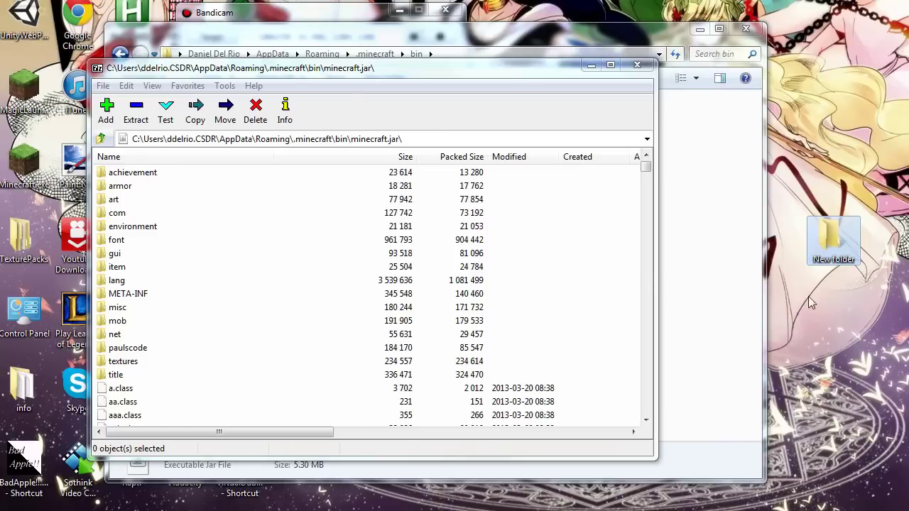
right_click(832, 242)
left_click(879, 222)
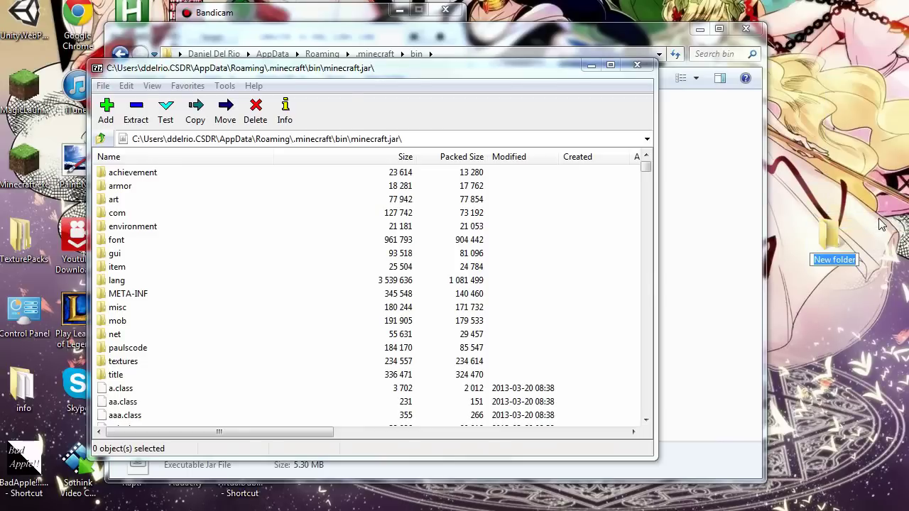
type("newTexturePack")
key("Return")
left_click(859, 341)
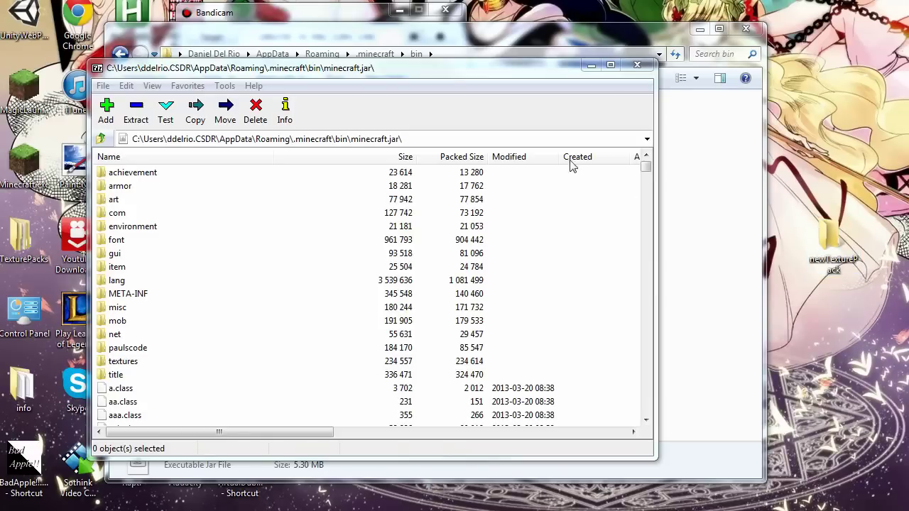
Extract all minecraft.jar items into the desktop newTexturePack folder.
left_click(458, 82)
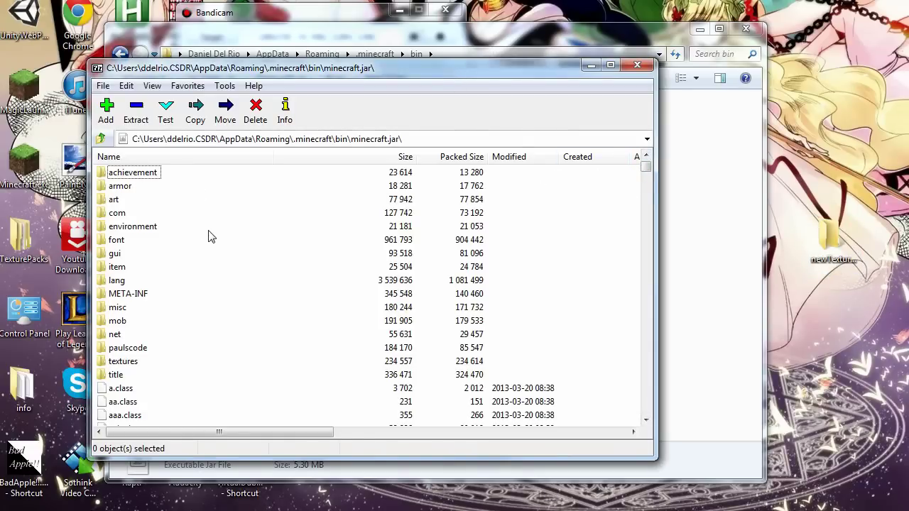
key("ctrl+a")
left_click(135, 110)
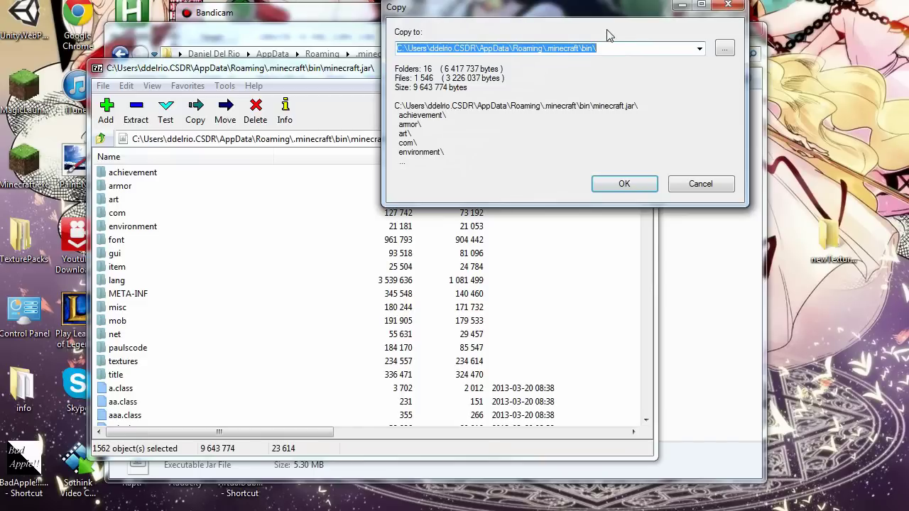
left_click_drag(609, 15, 527, 99)
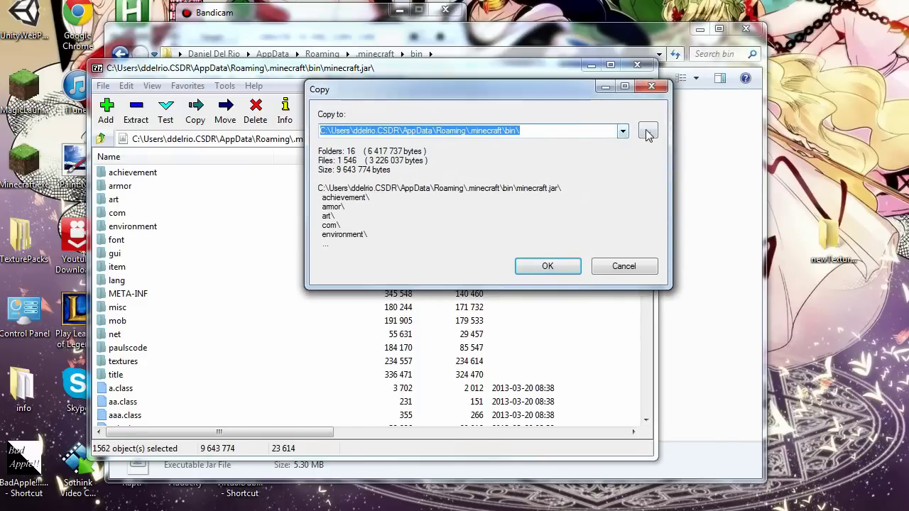
left_click(648, 132)
left_click(518, 86)
left_click(472, 86)
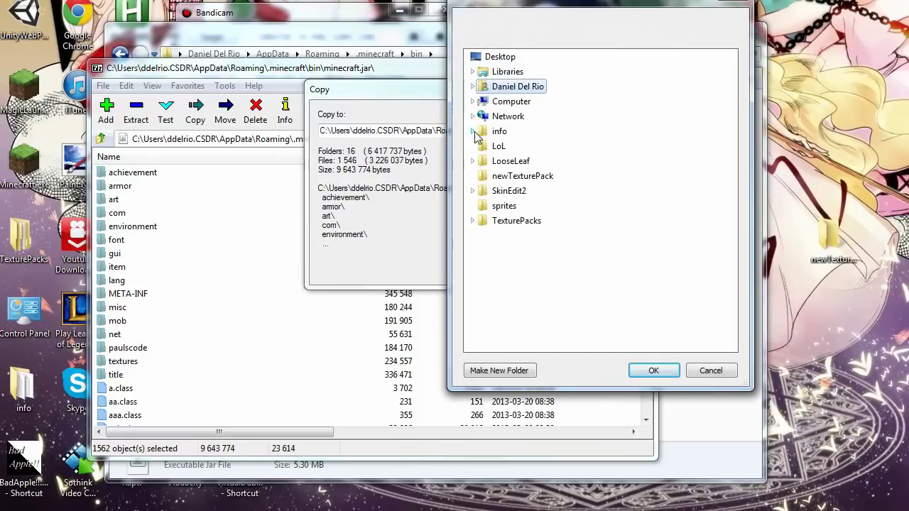
left_click(526, 177)
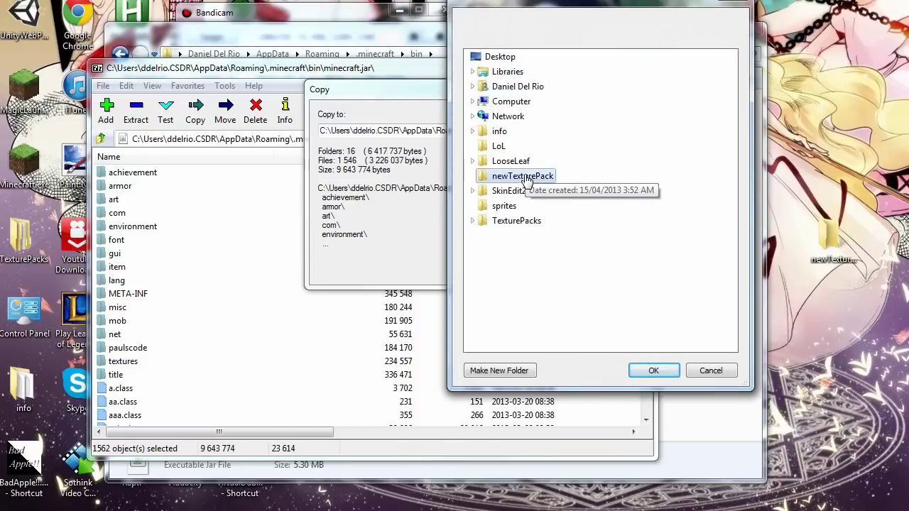
left_click(653, 370)
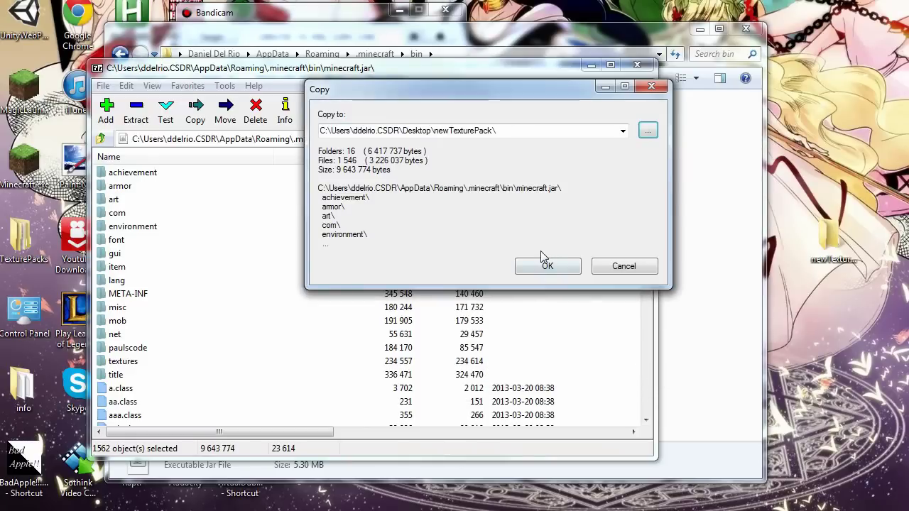
left_click(540, 264)
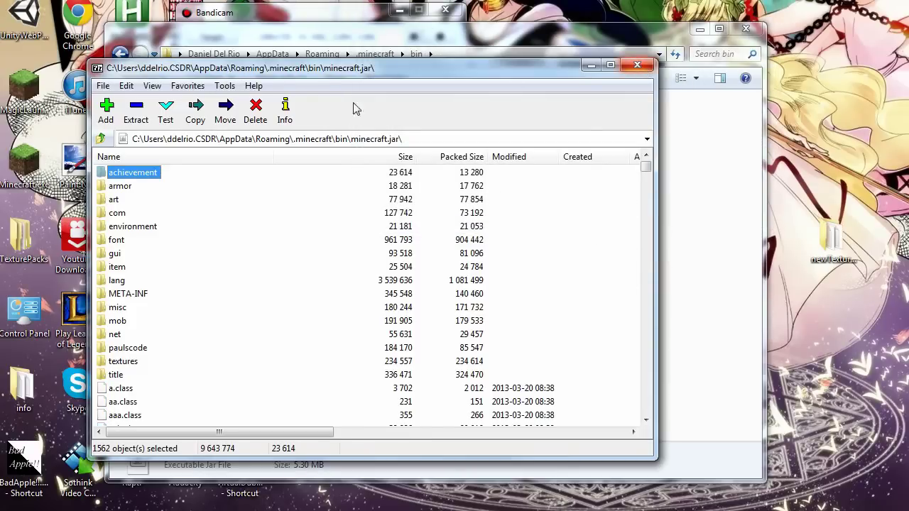
Close 7-Zip and drag newTexturePack from the desktop into .minecraft\texturepacks.
left_click(646, 74)
left_click(461, 340)
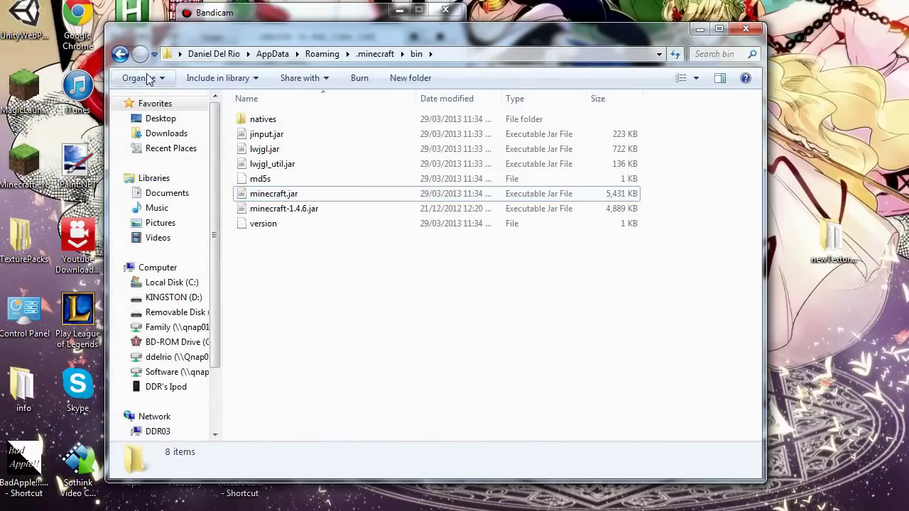
left_click_drag(279, 57, 260, 56)
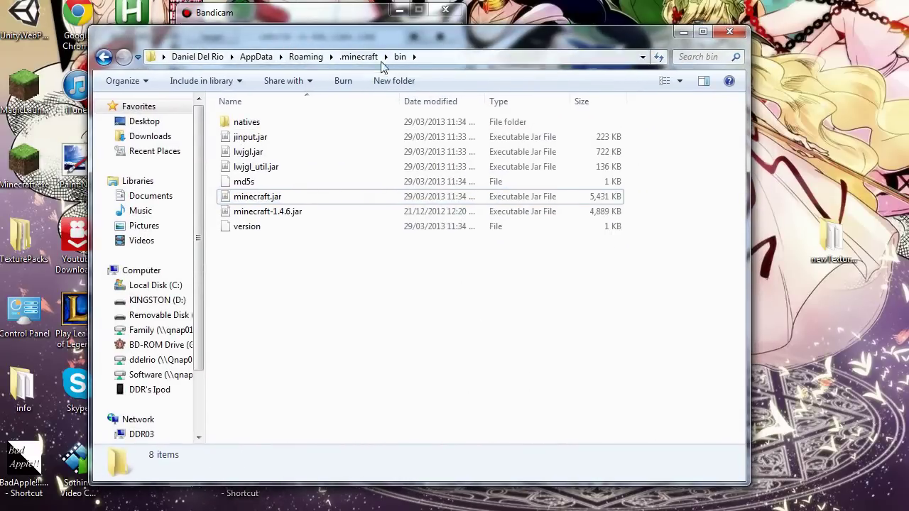
left_click(104, 57)
left_click(104, 57)
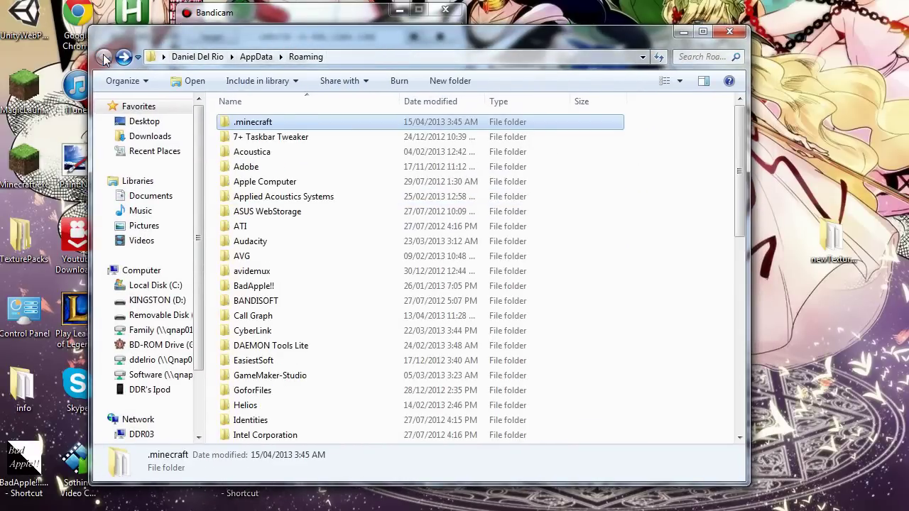
left_click_drag(386, 41, 386, 31)
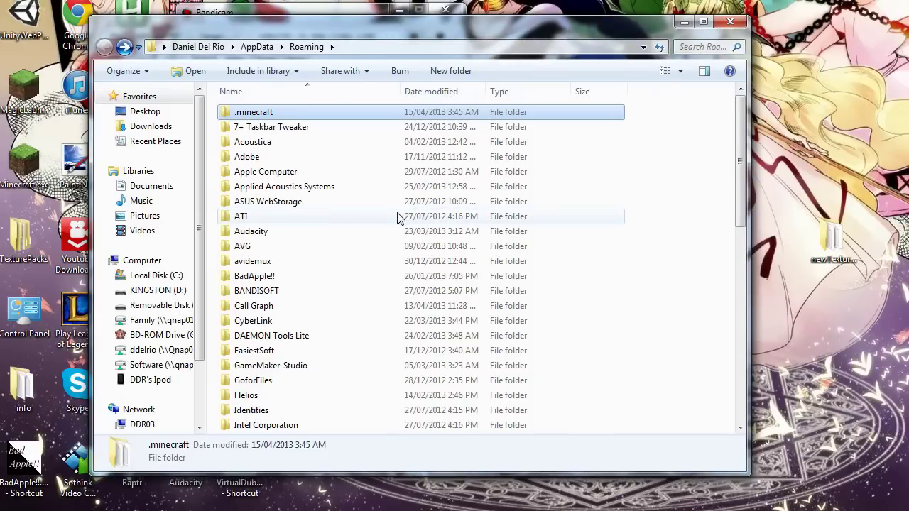
double_click(257, 113)
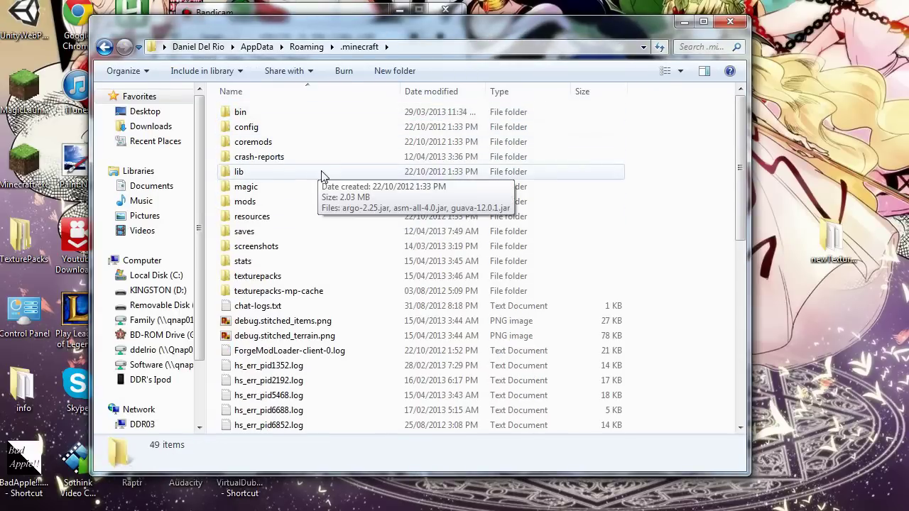
double_click(259, 277)
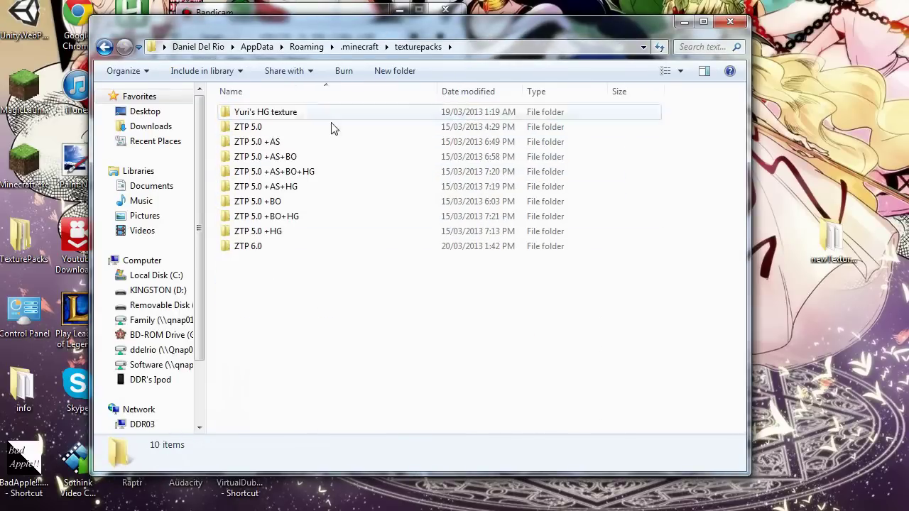
left_click_drag(832, 245, 256, 323)
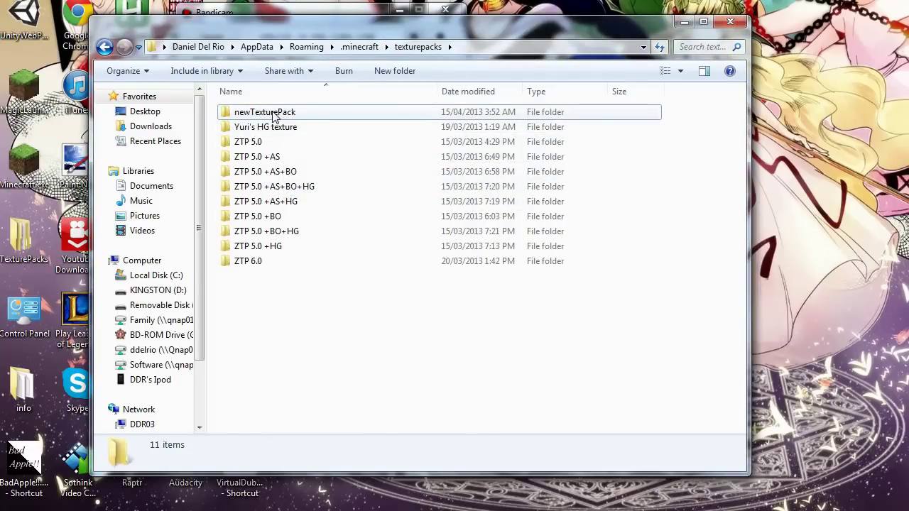
mouse_move(273, 116)
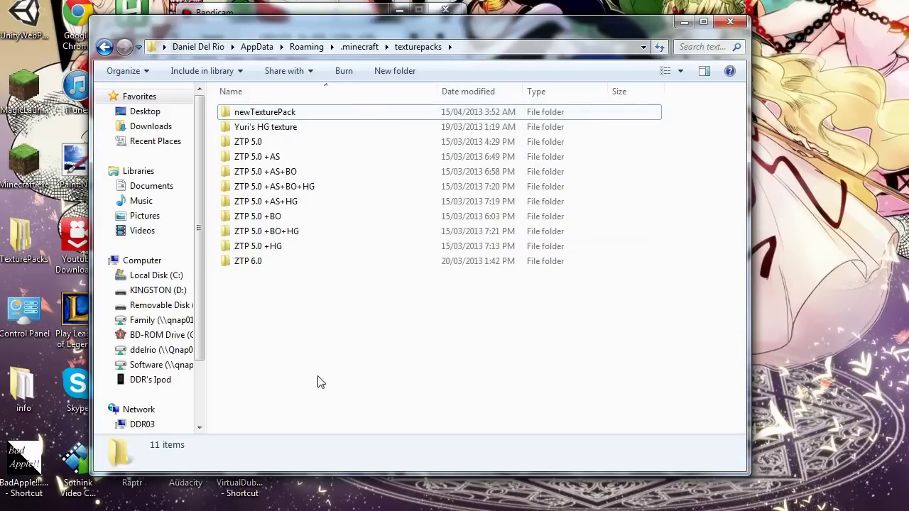
Inside newTexturePack, delete the com, lang, META-INF, net and paulscode folders.
double_click(274, 115)
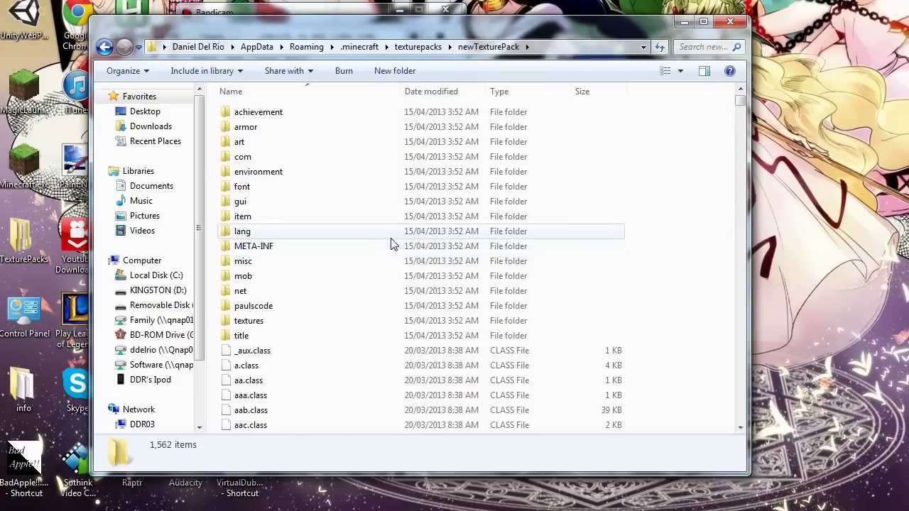
double_click(270, 202)
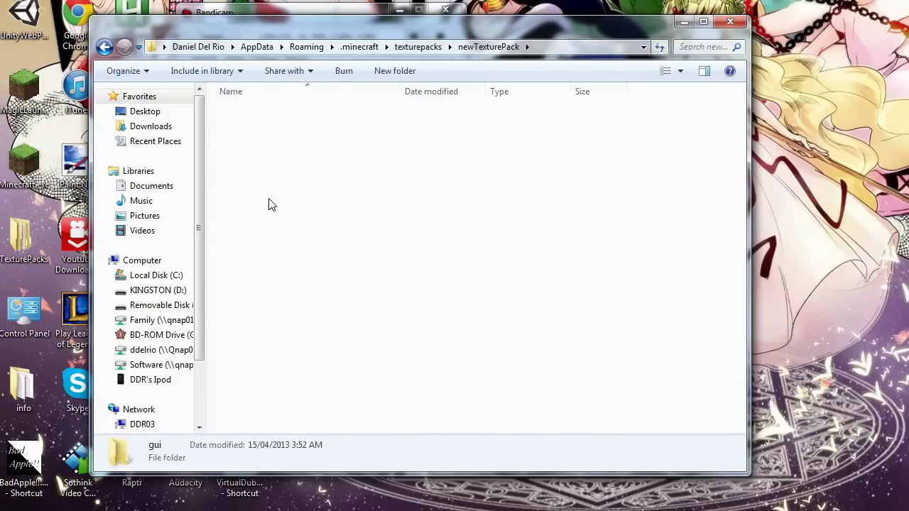
key("BackSpace")
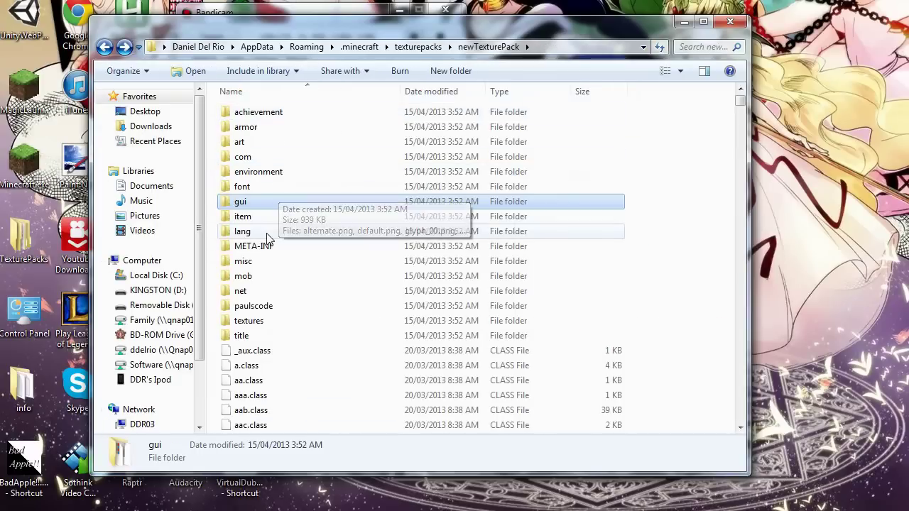
left_click(273, 113)
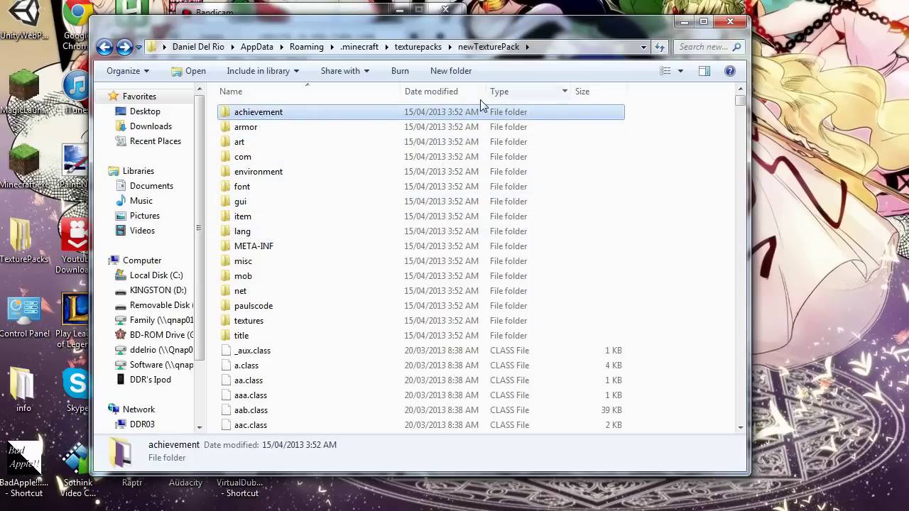
left_click(282, 157)
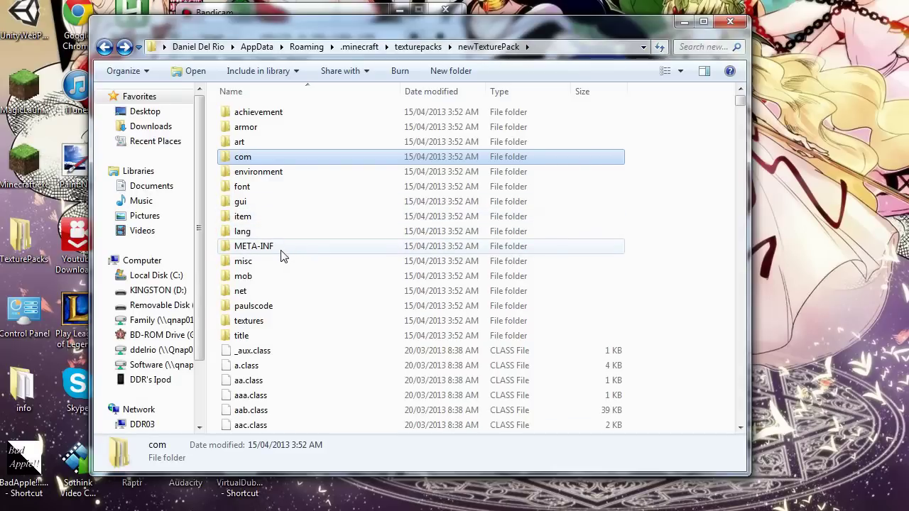
left_click(266, 233, "ctrl")
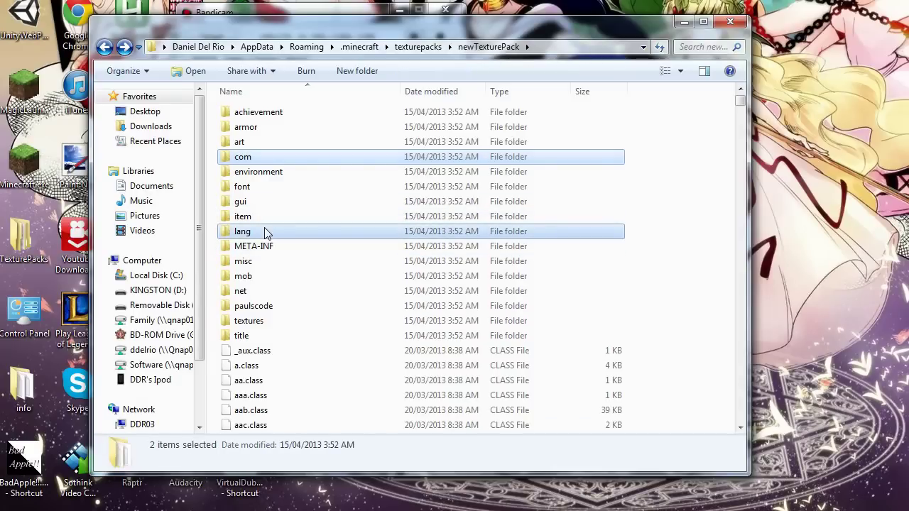
left_click(272, 247, "ctrl")
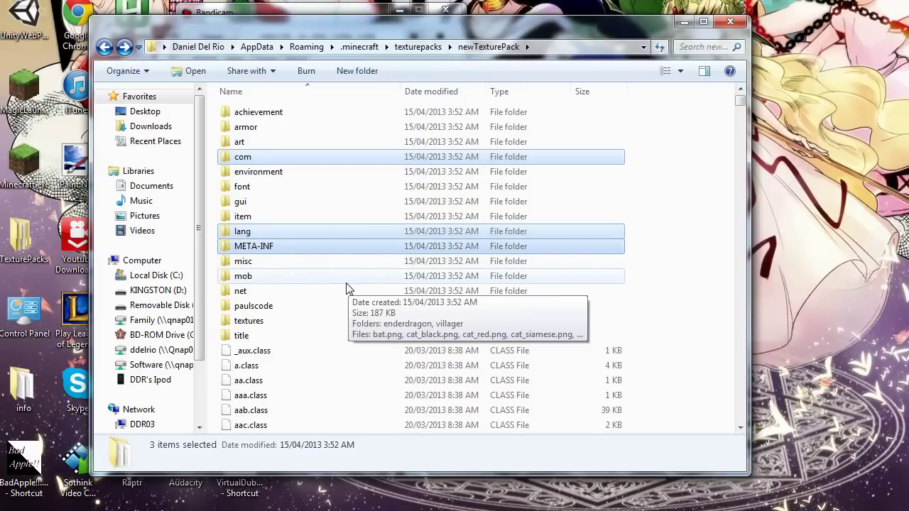
left_click(269, 291, "ctrl")
left_click(279, 310, "ctrl")
key("Delete")
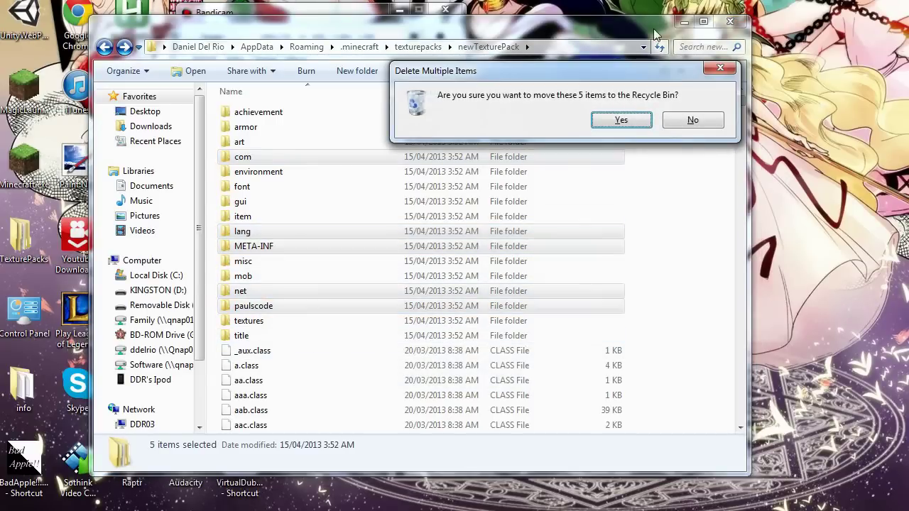
left_click(620, 121)
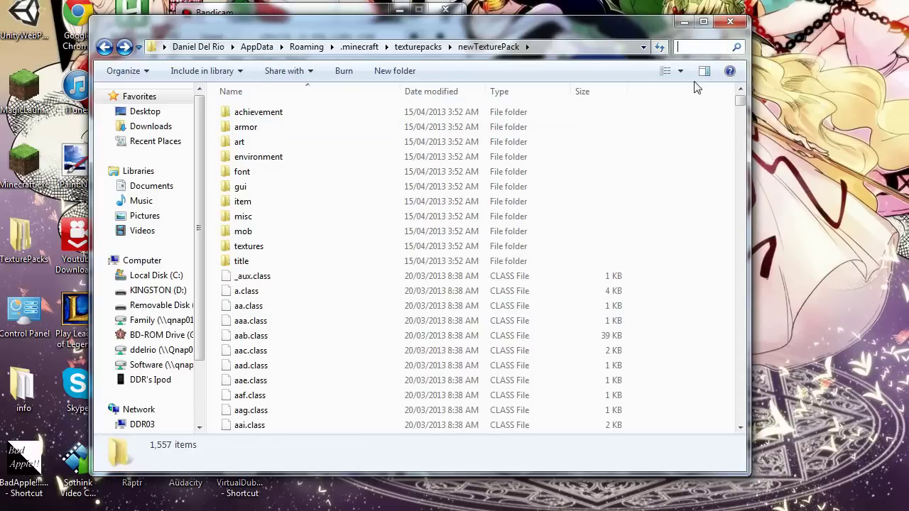
left_click(692, 48)
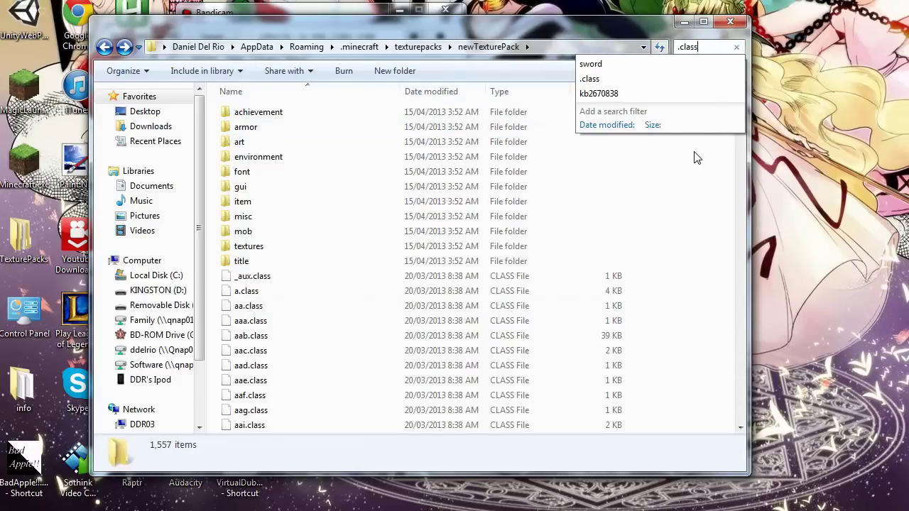
Search for .class and delete all 1,542 class files.
type(".class")
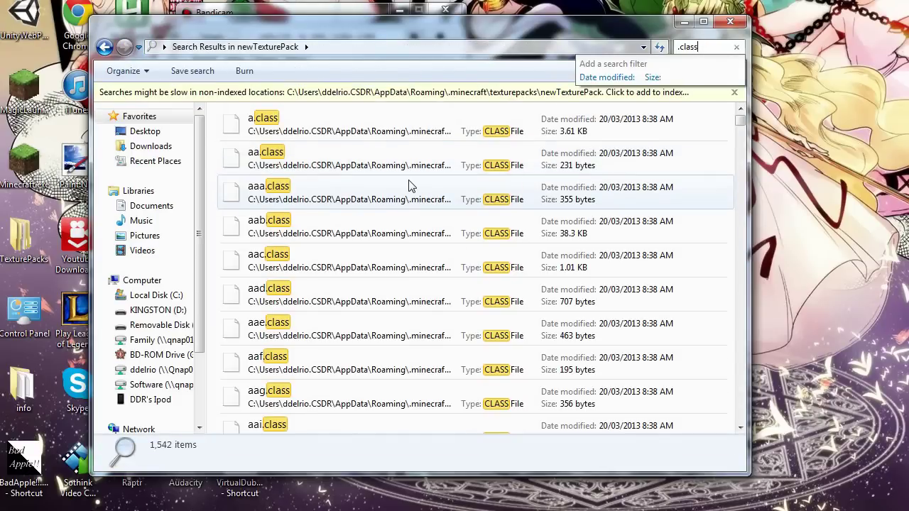
left_click(407, 183)
key("ctrl+a")
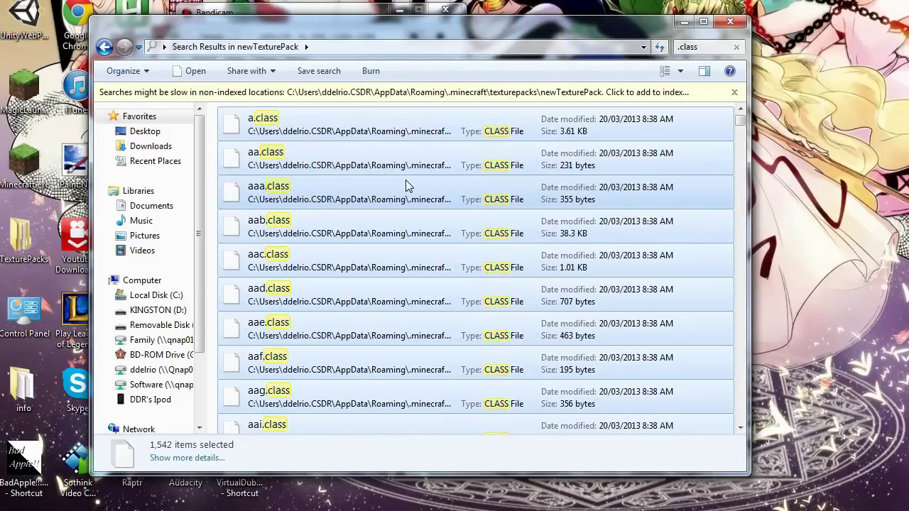
key("Delete")
left_click(609, 121)
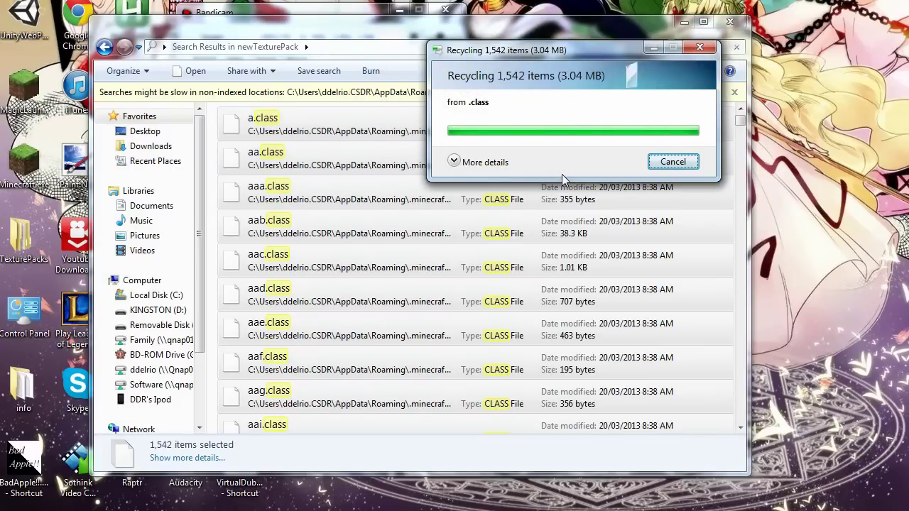
Clear the search and delete font.txt from newTexturePack.
left_click(732, 50)
left_click(683, 223)
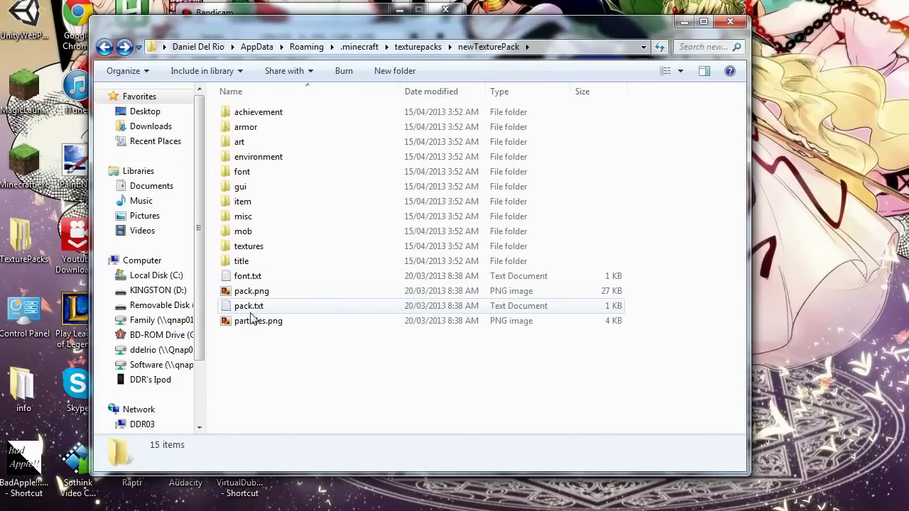
left_click(249, 276)
key("Delete")
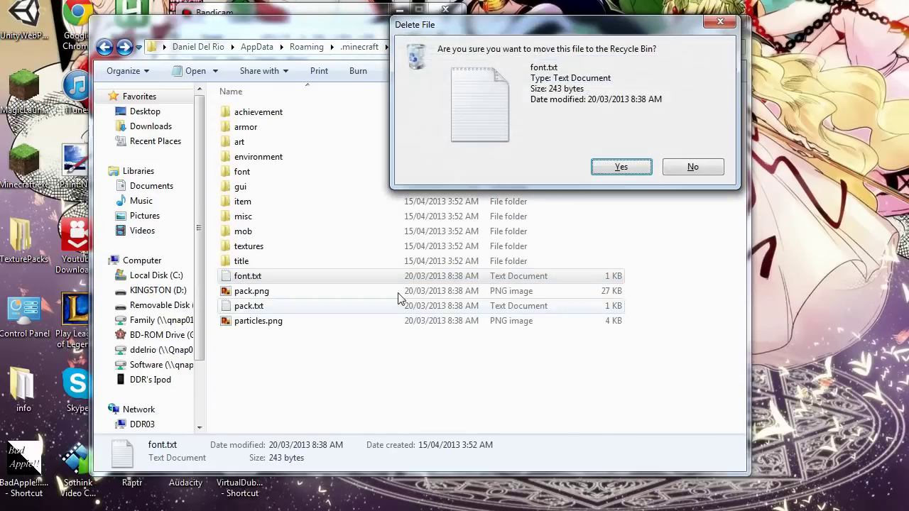
left_click(630, 165)
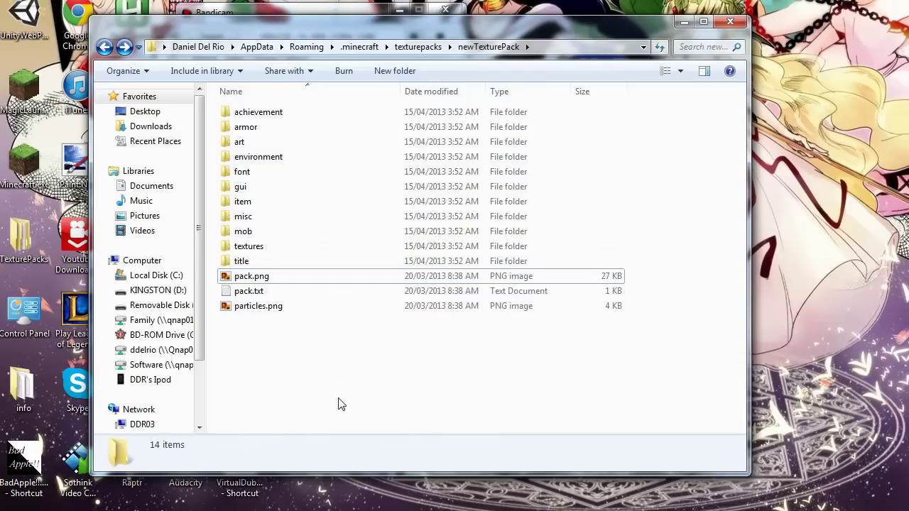
Search 'sword' in textures\items and select swordIron.png.
double_click(275, 254)
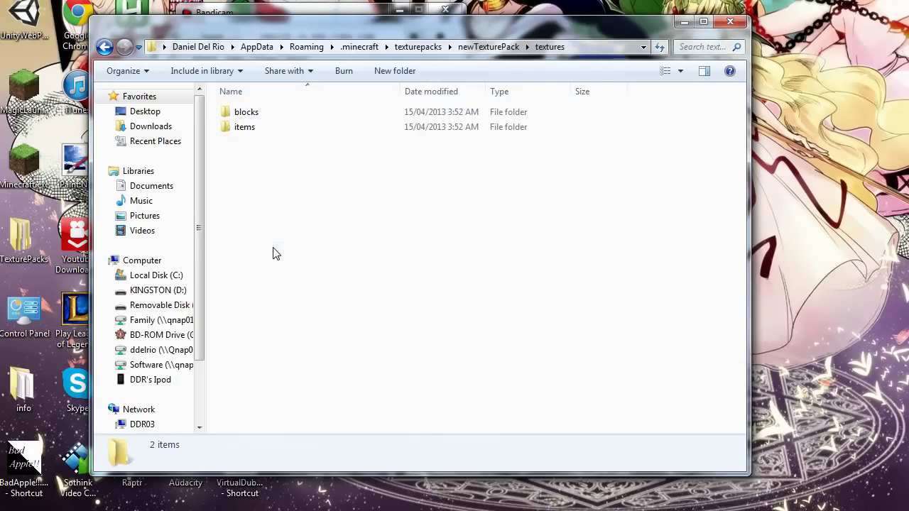
double_click(253, 117)
left_click(106, 47)
double_click(242, 128)
left_click(687, 46)
type("sword")
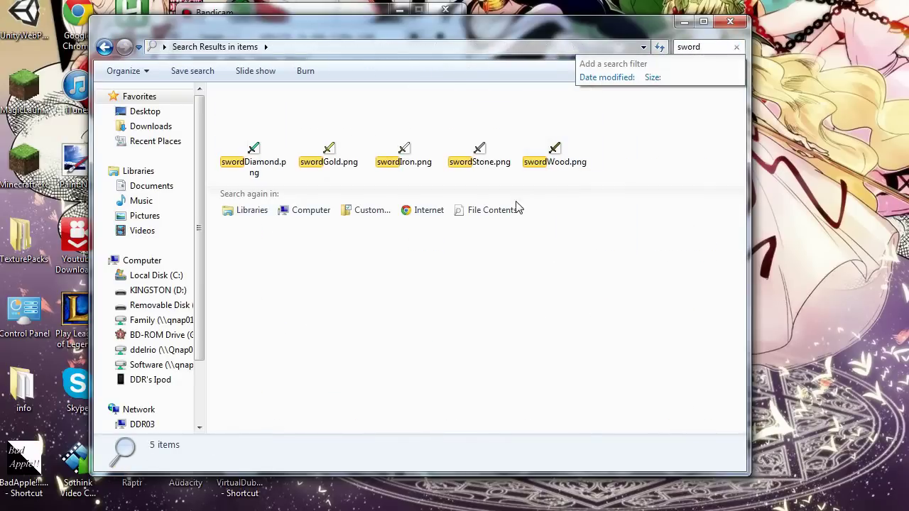
left_click(329, 146)
left_click(392, 164)
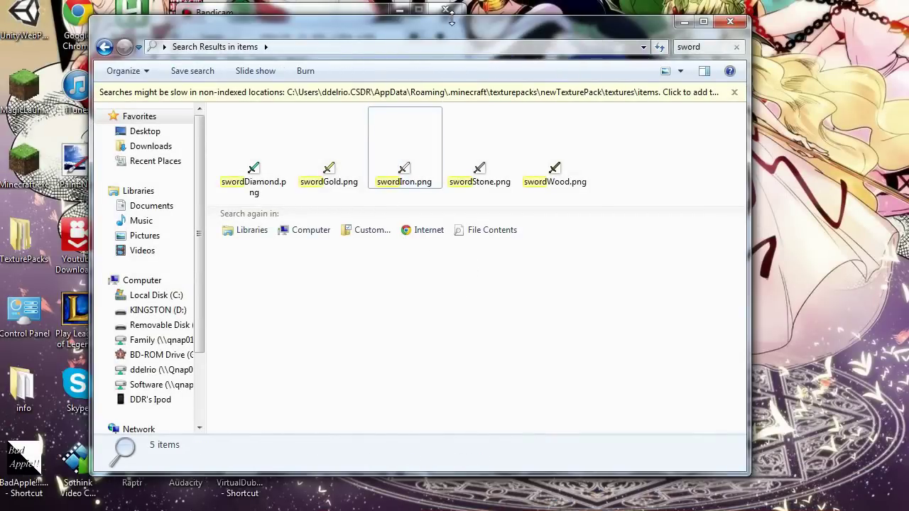
left_click_drag(439, 44, 404, 277)
Open swordIron.png in Paint.NET and zoom in on the image.
right_click(361, 390)
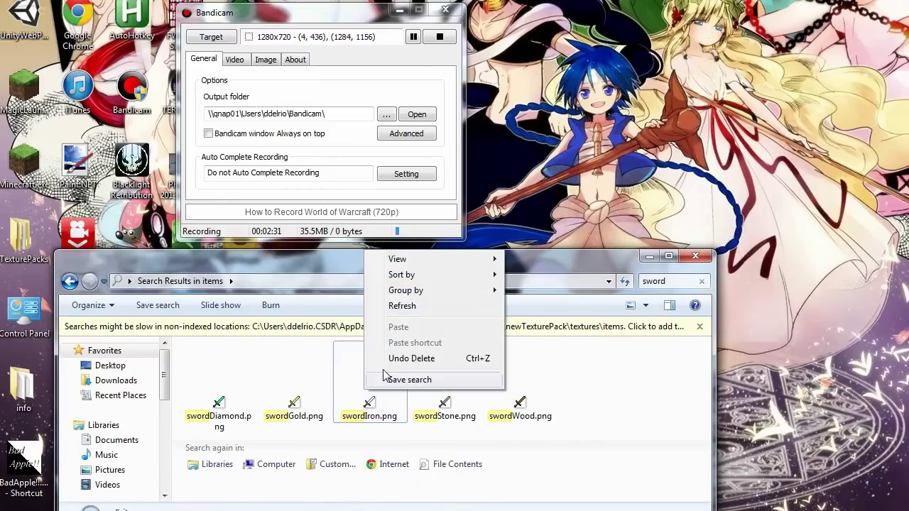
left_click(372, 402)
right_click(372, 402)
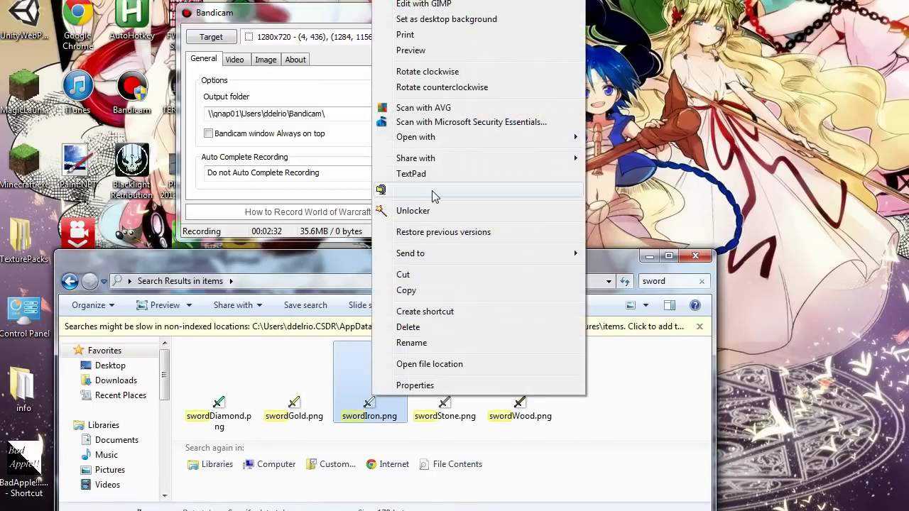
mouse_move(574, 138)
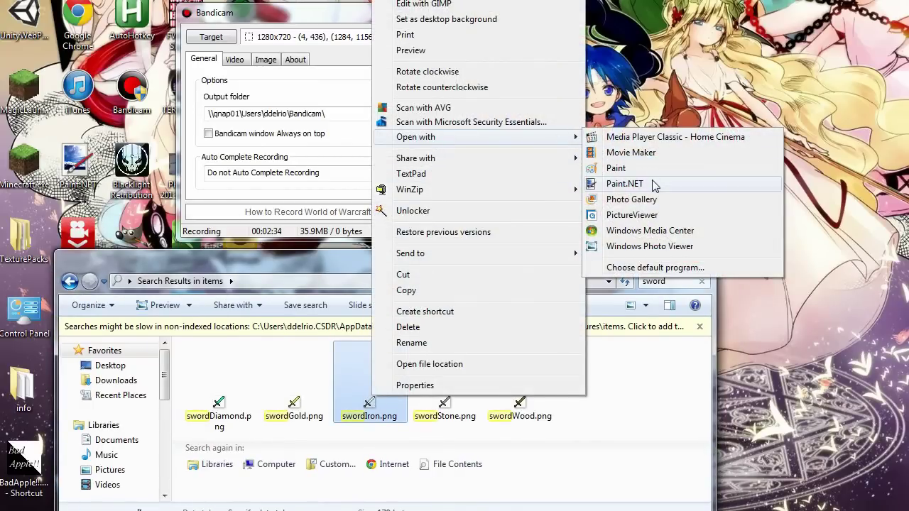
left_click(615, 183)
mouse_move(480, 274)
left_mouse_down()
mouse_move(494, 241)
mouse_move(496, 162)
left_mouse_up()
left_click(665, 143)
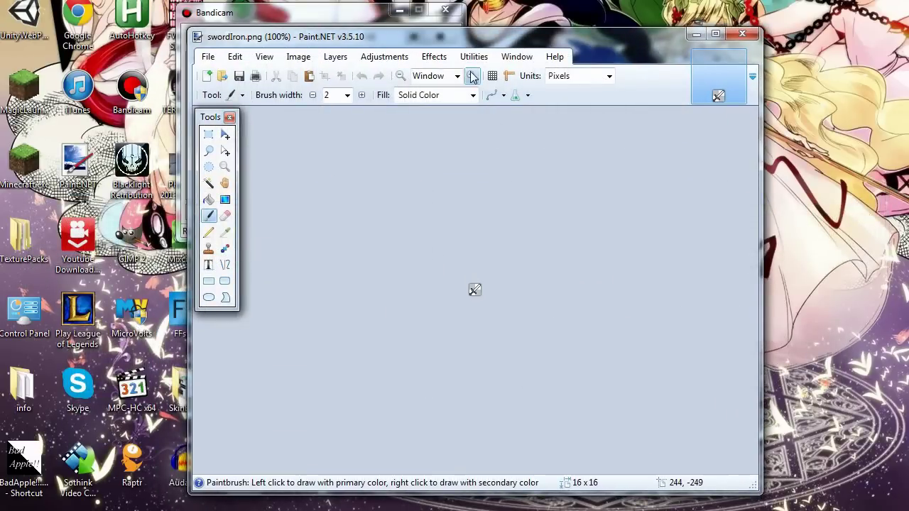
left_click(472, 76)
left_click(472, 76)
Zoom the sword to 1600% and show the Colors panel.
left_click(472, 76)
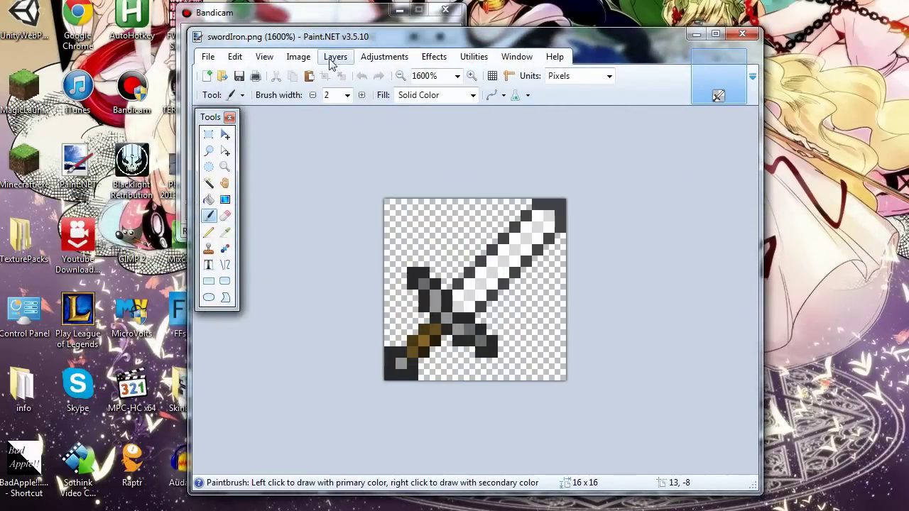
left_click(516, 56)
left_click(555, 121)
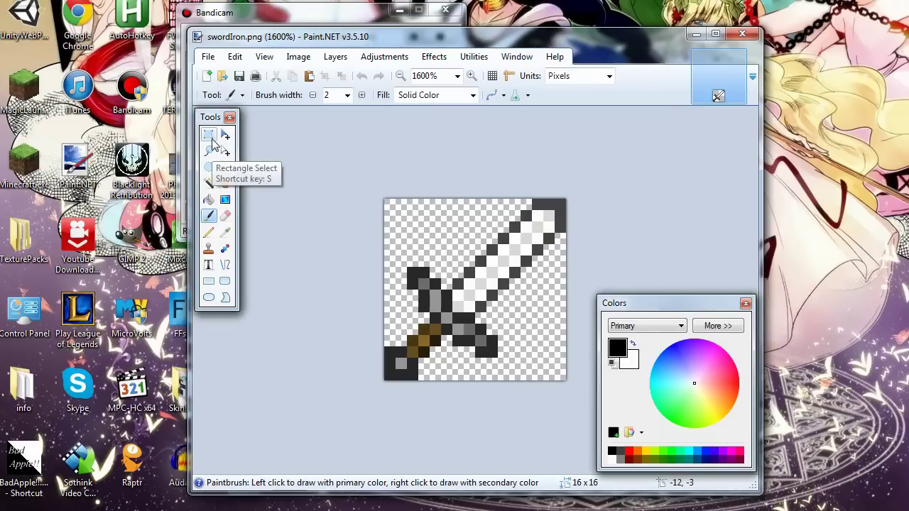
Pencil a black line above the blade, erase its end, then undo the erasing.
left_click(208, 231)
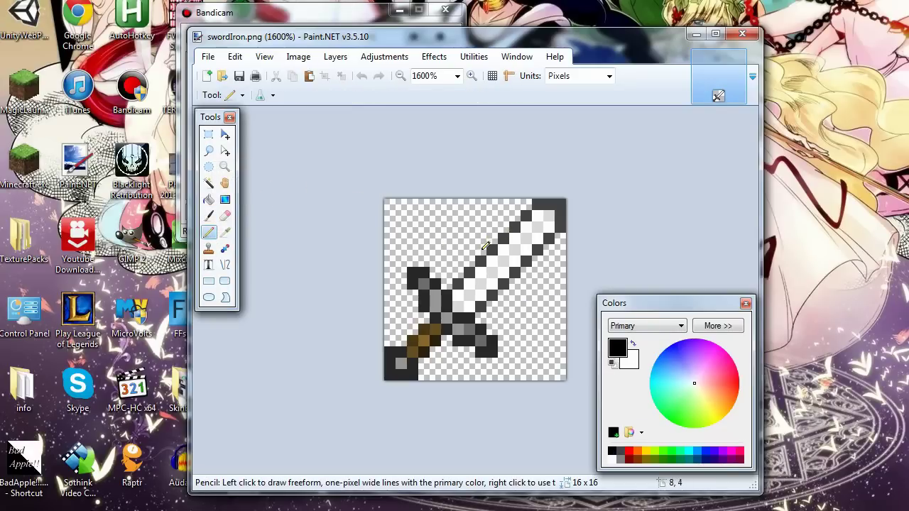
mouse_move(484, 248)
left_mouse_down()
mouse_move(469, 228)
mouse_move(421, 223)
left_mouse_up()
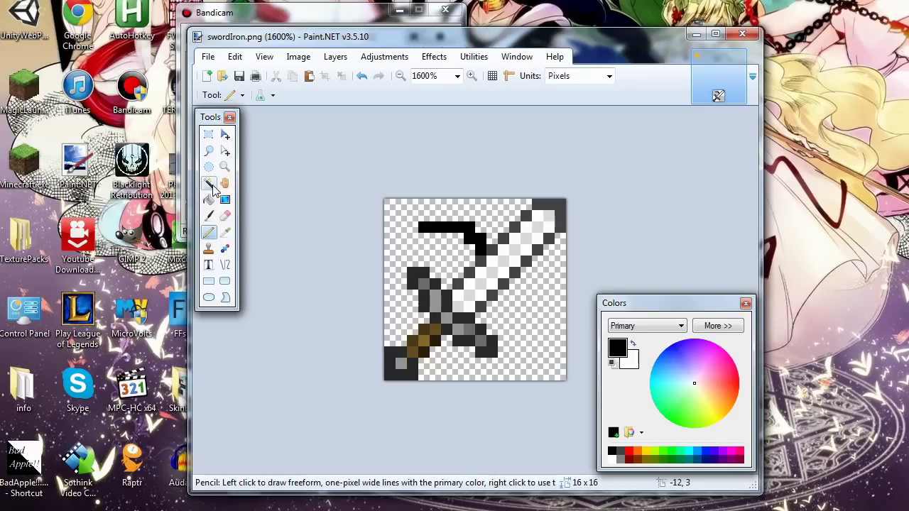
left_click(225, 216)
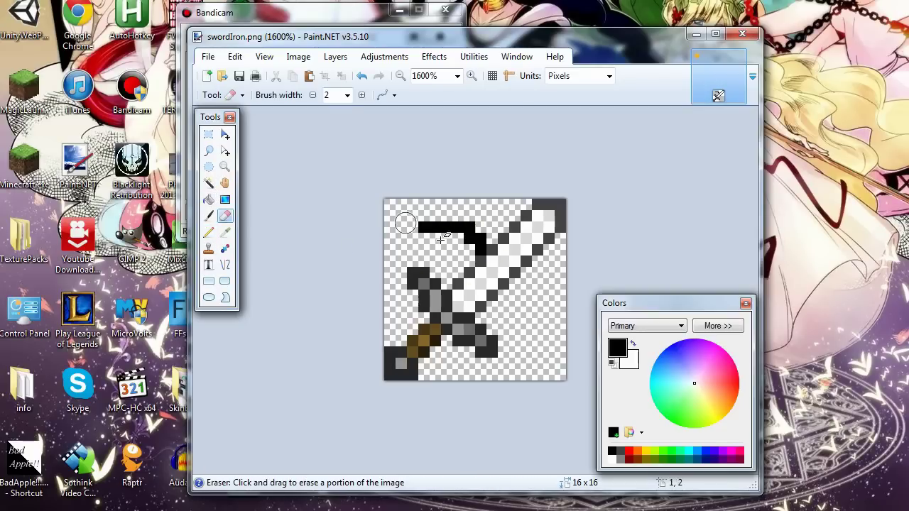
left_click(467, 240)
left_click(422, 227)
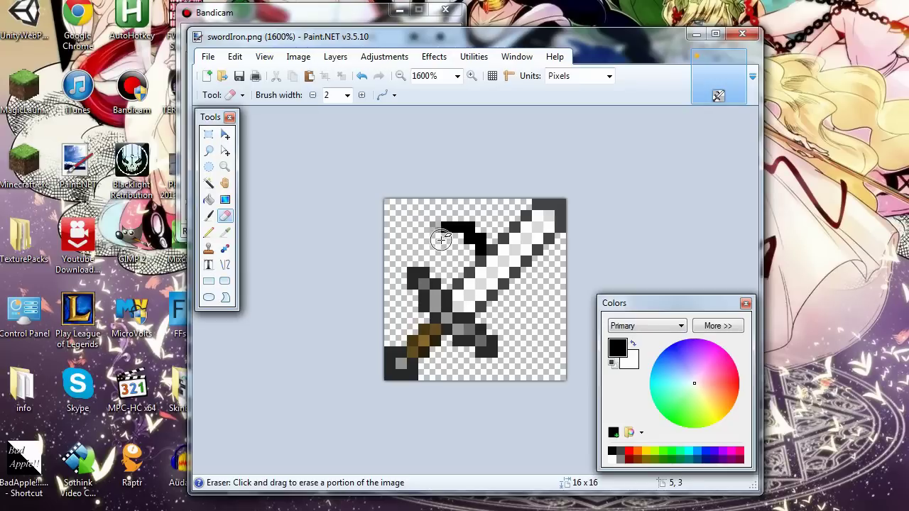
left_click_drag(440, 239, 454, 260)
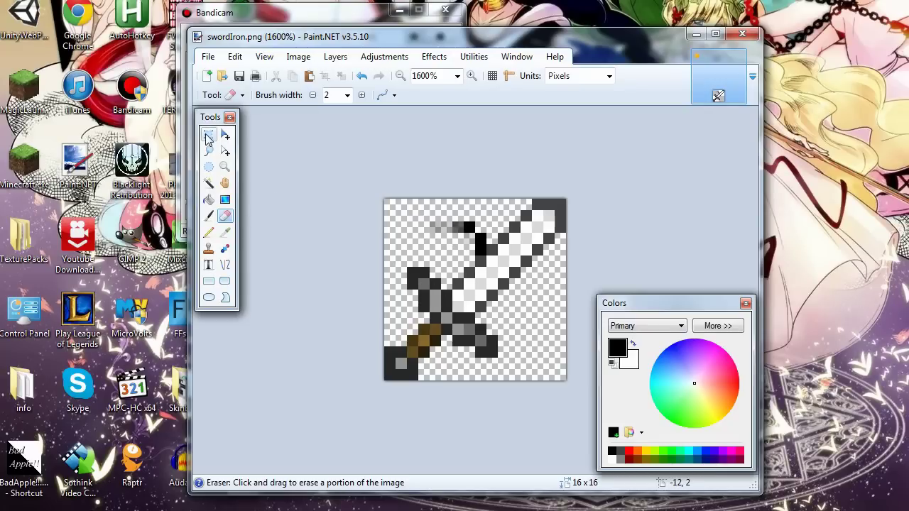
key("ctrl+z")
key("ctrl+z")
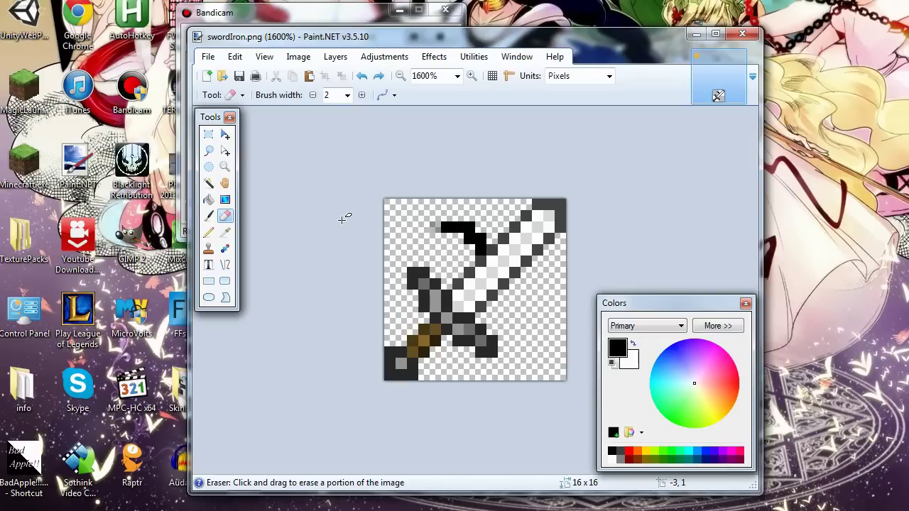
Select the black hook pixels with Rectangle Select and delete them.
left_click(208, 138)
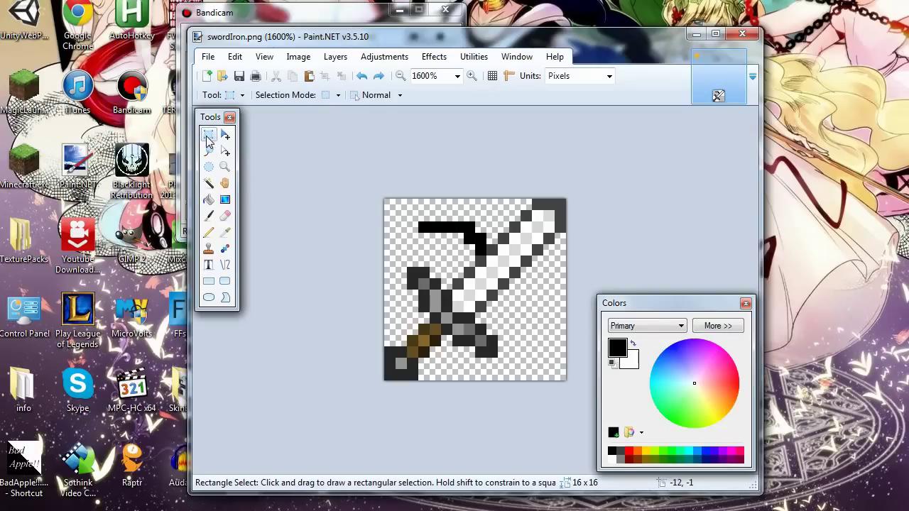
left_click_drag(422, 223, 466, 226)
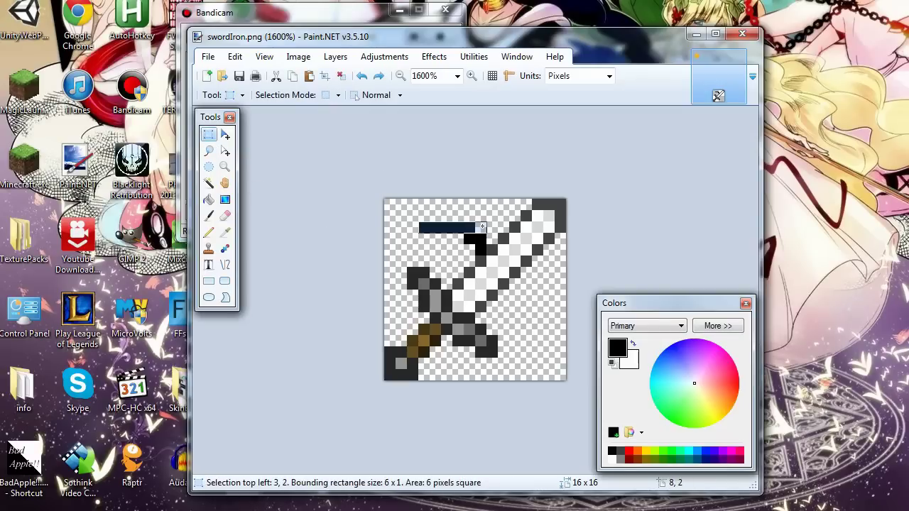
left_click_drag(481, 226, 486, 253)
key("Delete")
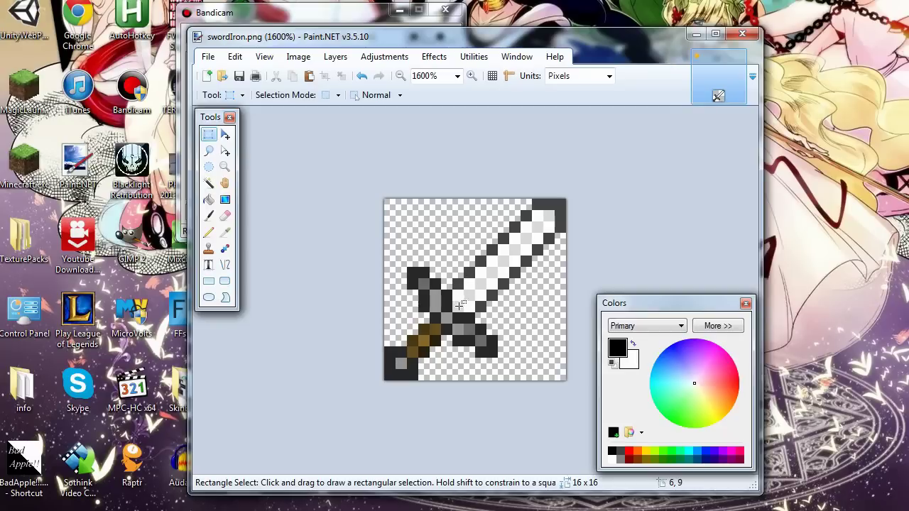
Draw a rectangle selection over the blade and trim it along the diagonal.
left_click_drag(460, 305, 561, 204)
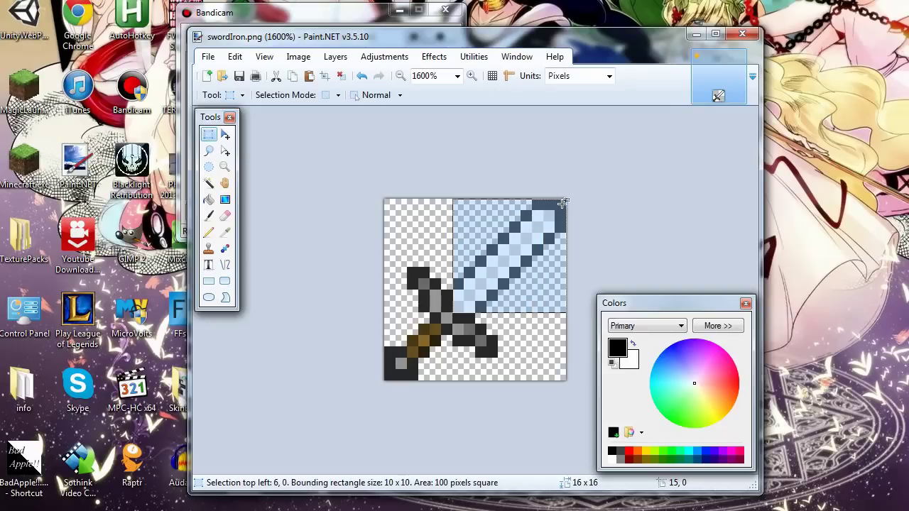
mouse_move(459, 249)
left_mouse_down()
mouse_move(468, 259)
mouse_move(468, 195)
left_mouse_up()
left_click_drag(483, 250, 483, 199)
mouse_move(488, 238)
left_mouse_down()
mouse_move(501, 187)
mouse_move(511, 214)
mouse_move(521, 198)
mouse_move(537, 208)
mouse_move(564, 252)
mouse_move(526, 204)
mouse_move(523, 225)
mouse_move(563, 247)
mouse_move(563, 239)
mouse_move(561, 329)
left_mouse_up()
mouse_move(549, 249)
left_mouse_down()
mouse_move(539, 260)
mouse_move(537, 319)
mouse_move(518, 328)
left_mouse_up()
mouse_move(515, 285)
left_mouse_down()
mouse_move(518, 310)
mouse_move(496, 305)
mouse_move(519, 309)
mouse_move(551, 360)
left_mouse_up()
Try Magic Wand selections on the sword at 83% and then 32% tolerance.
left_click(458, 249)
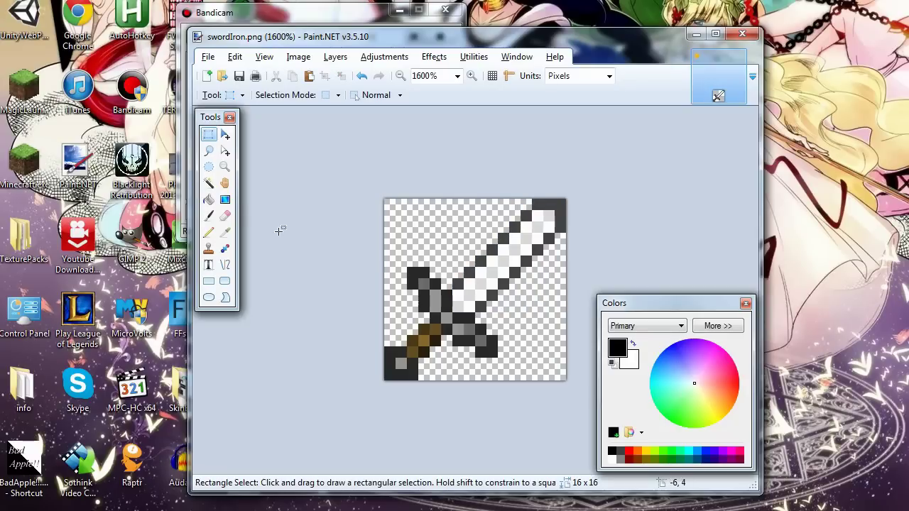
left_click(208, 183)
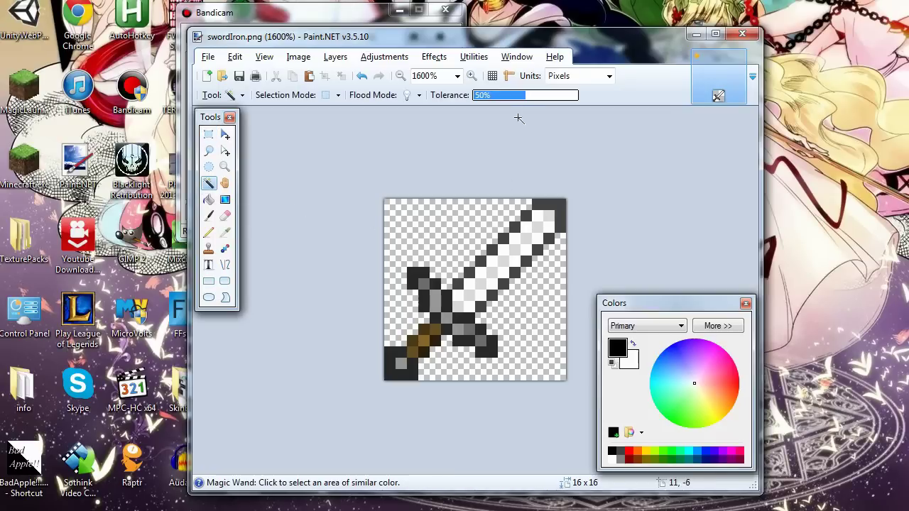
left_click_drag(523, 95, 560, 95)
left_click(508, 265)
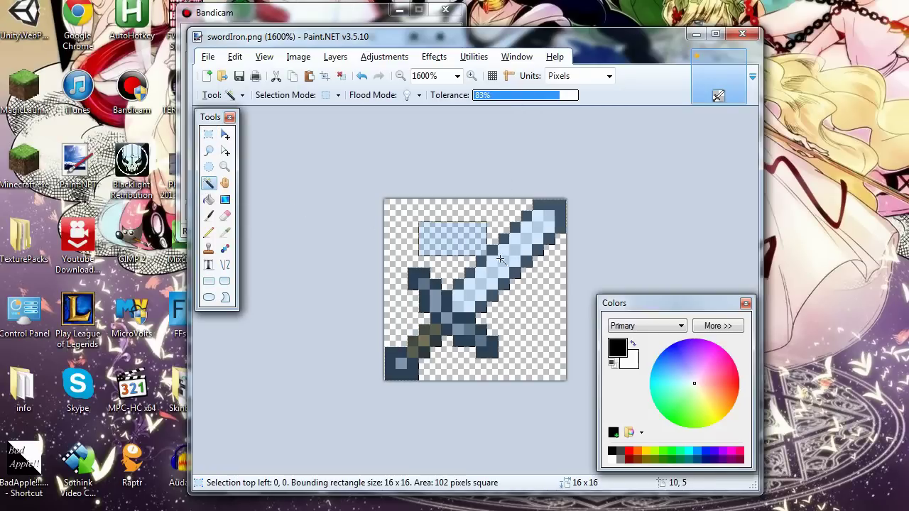
left_click(514, 216)
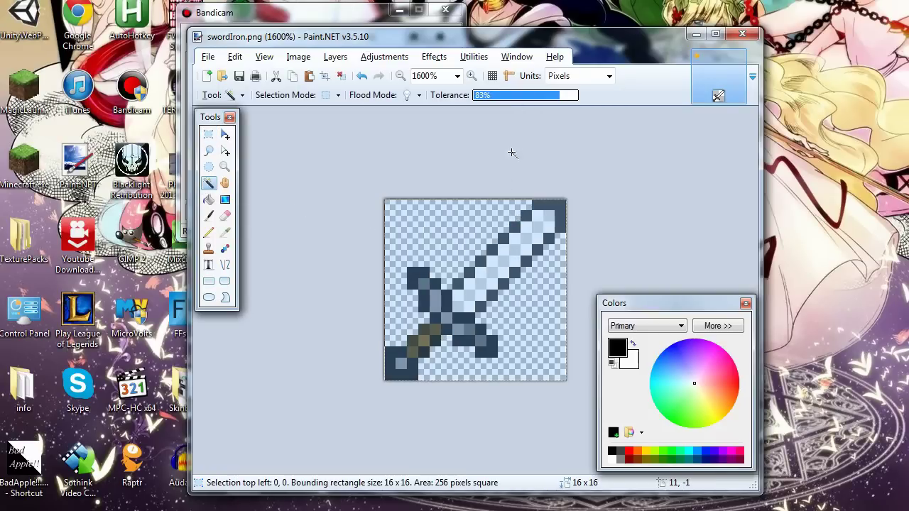
left_click_drag(540, 95, 507, 95)
left_click(503, 240)
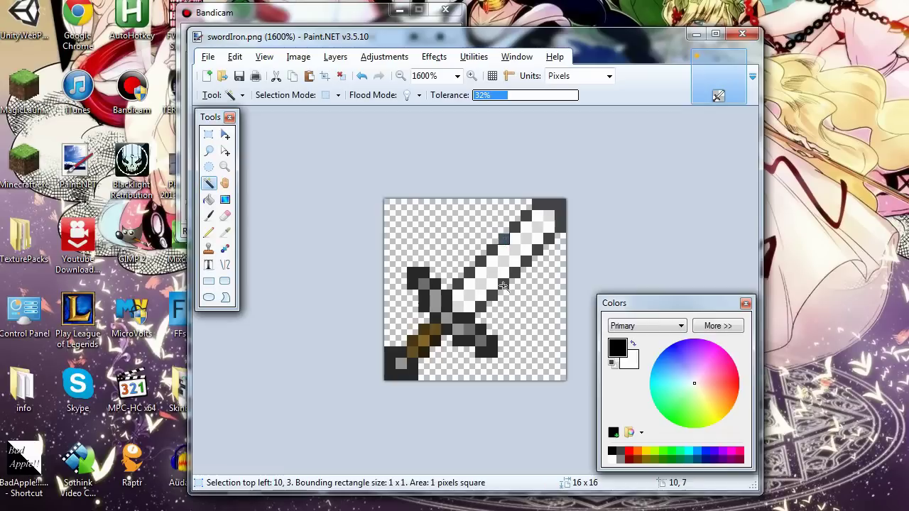
left_click(492, 262)
left_click(489, 273)
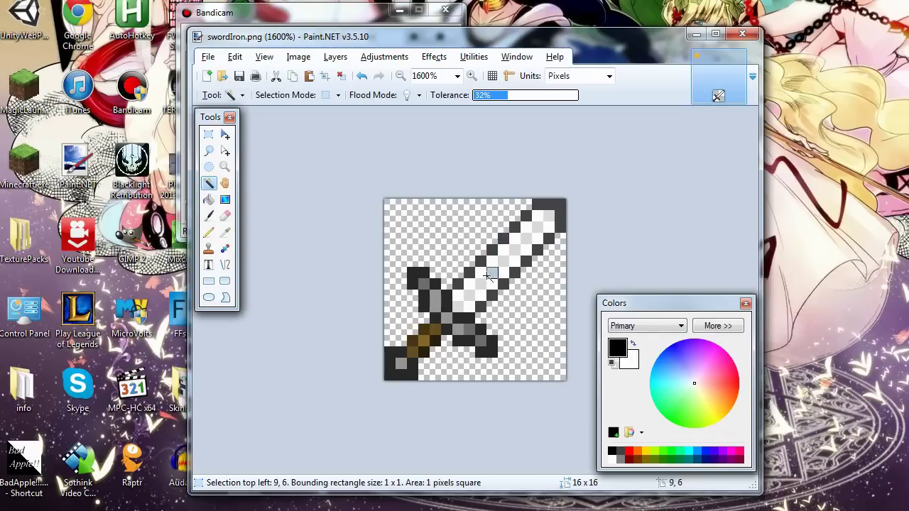
Raise the Magic Wand tolerance to 67% and select the whole blade.
left_click(531, 95)
left_click(522, 237)
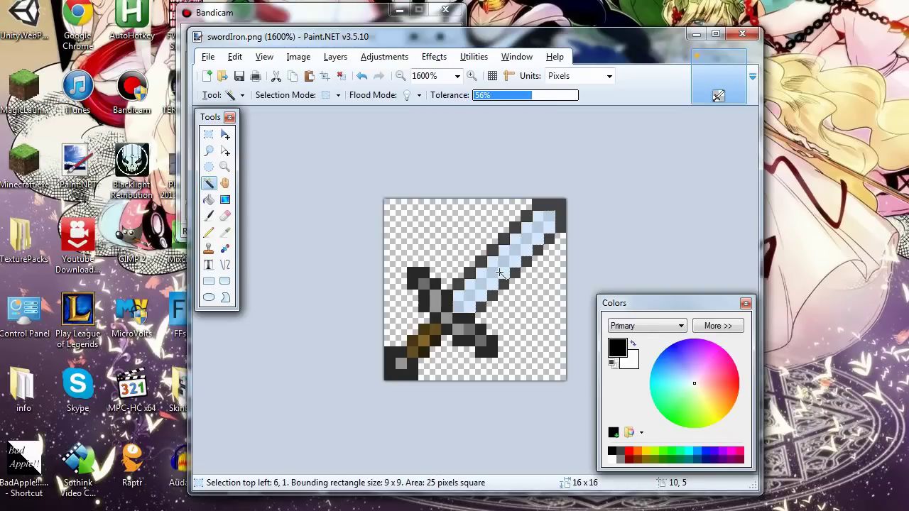
left_click(543, 96)
left_click(516, 250)
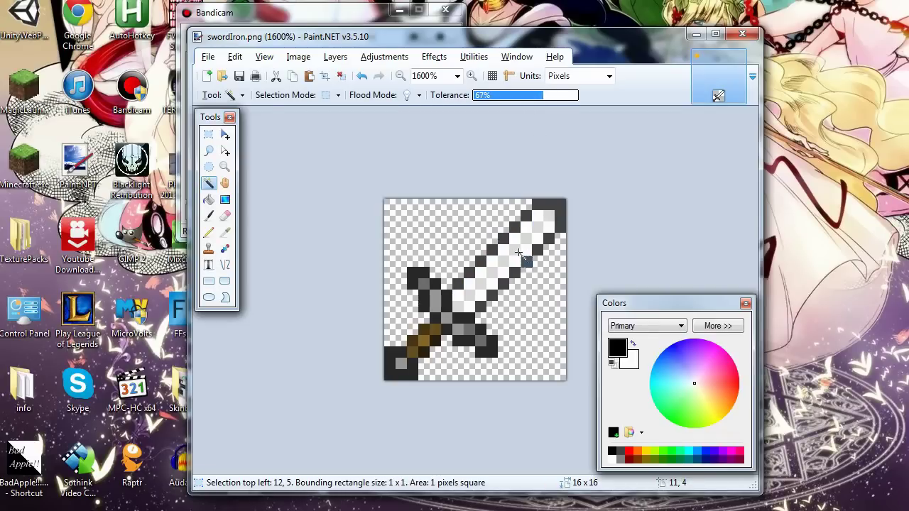
left_click(456, 284)
left_click(489, 276)
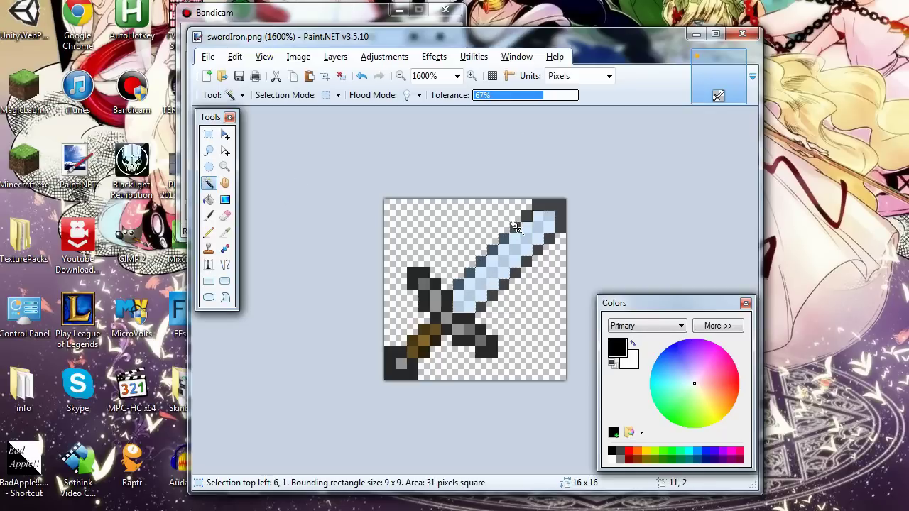
Add the dark tip and lower edge pixels to the blade selection.
left_click(541, 206, "ctrl")
left_click(536, 255, "ctrl")
left_click(520, 268, "ctrl")
left_click(505, 284, "ctrl")
left_click(486, 301, "ctrl")
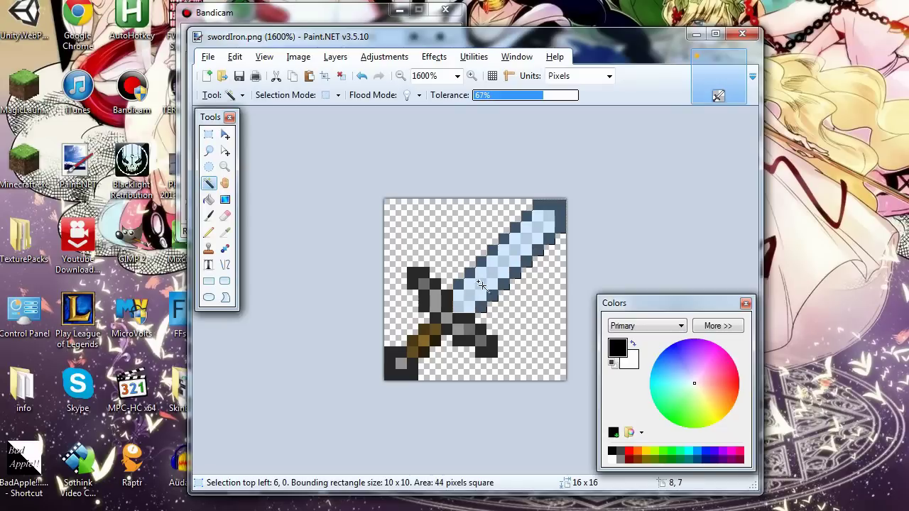
left_click(383, 58)
mouse_move(422, 60)
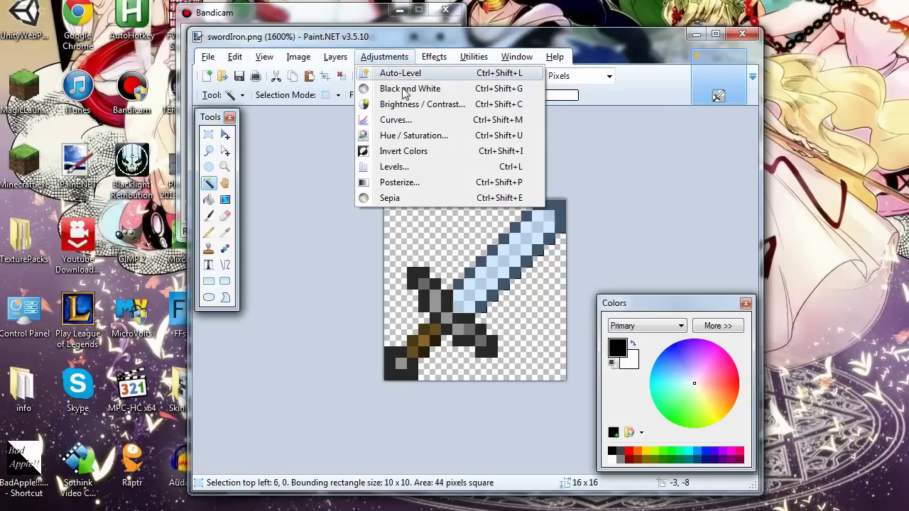
left_click(421, 135)
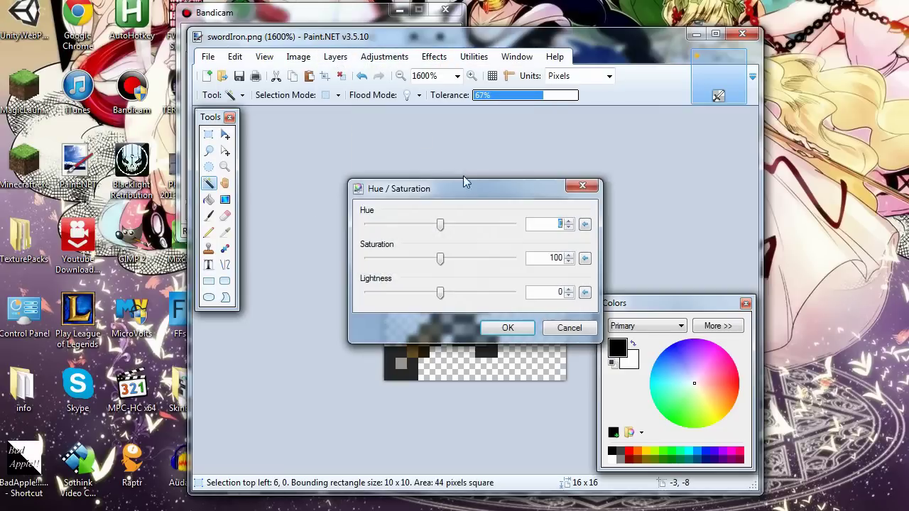
left_click_drag(475, 181, 679, 174)
mouse_move(657, 208)
left_mouse_down()
mouse_move(727, 208)
mouse_move(674, 208)
left_mouse_up()
left_click_drag(686, 173, 526, 162)
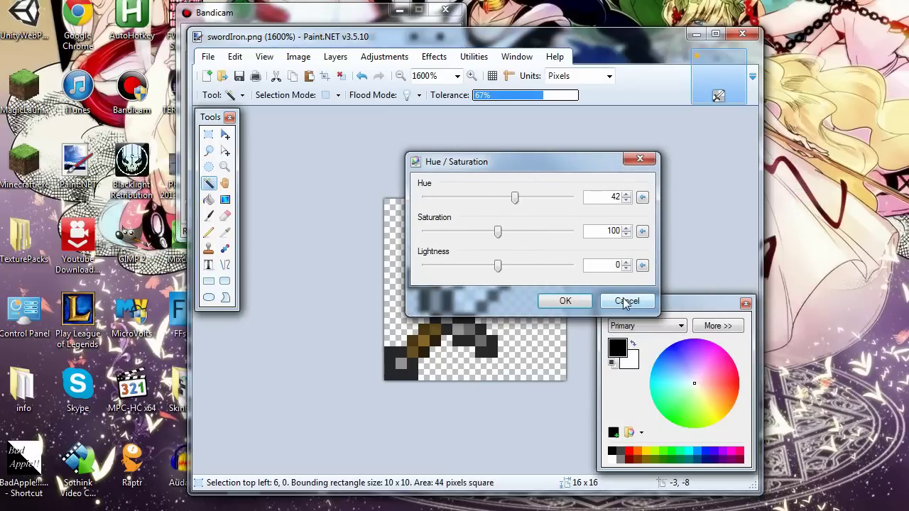
left_click(626, 301)
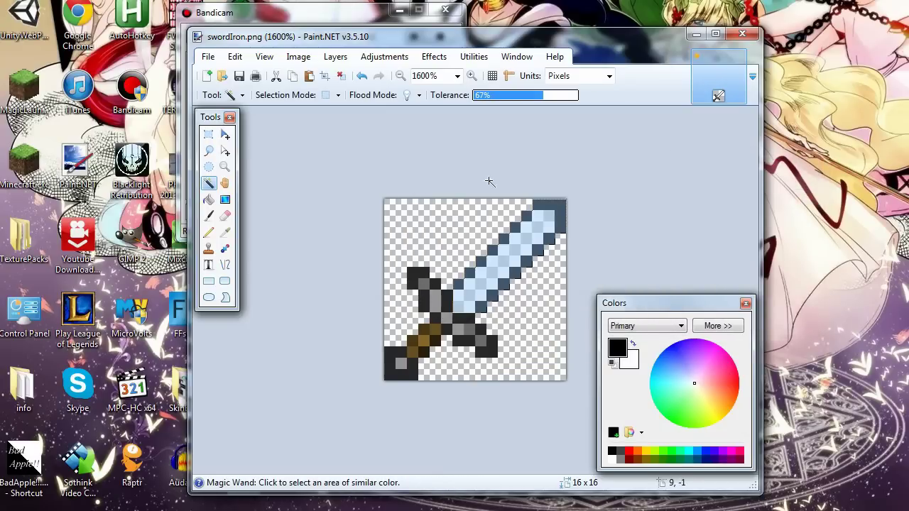
Set up the Paintbrush with red colour, alpha about 35 and width 375.
left_click(208, 216)
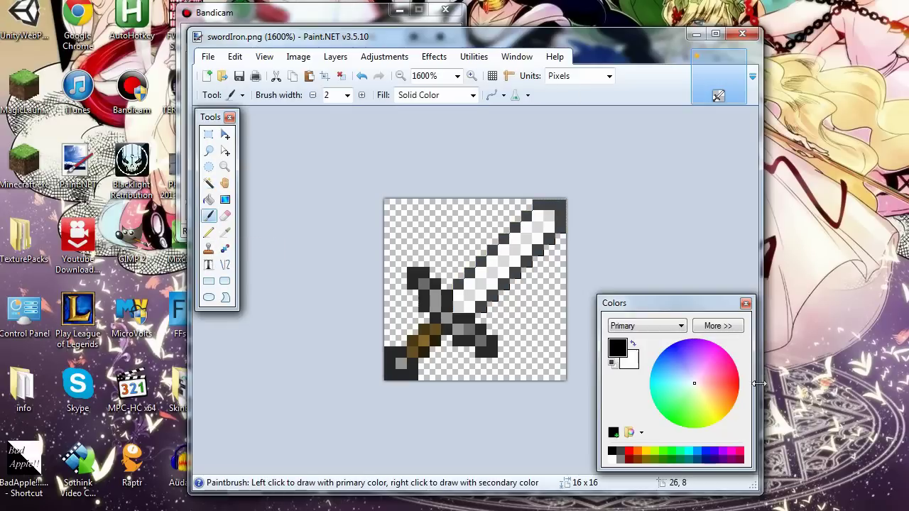
left_click(629, 453)
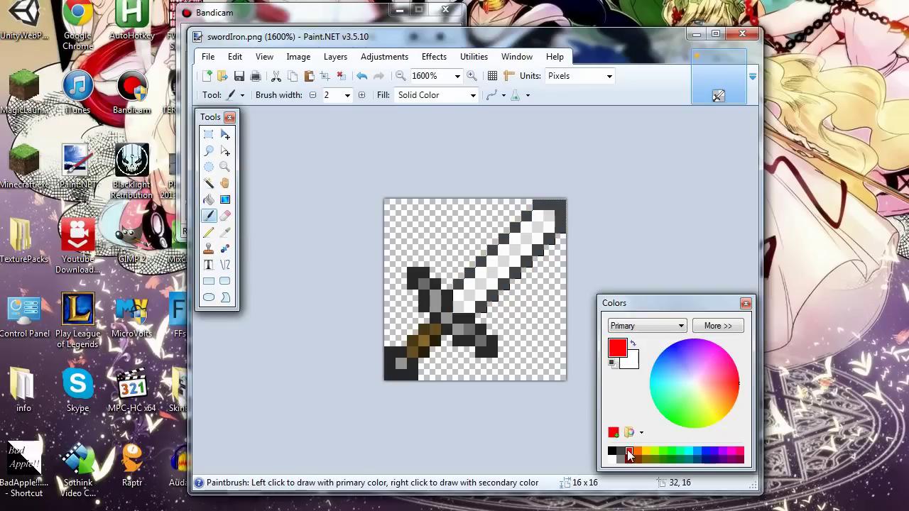
left_click(731, 325)
left_click_drag(697, 453, 657, 453)
left_click(347, 95)
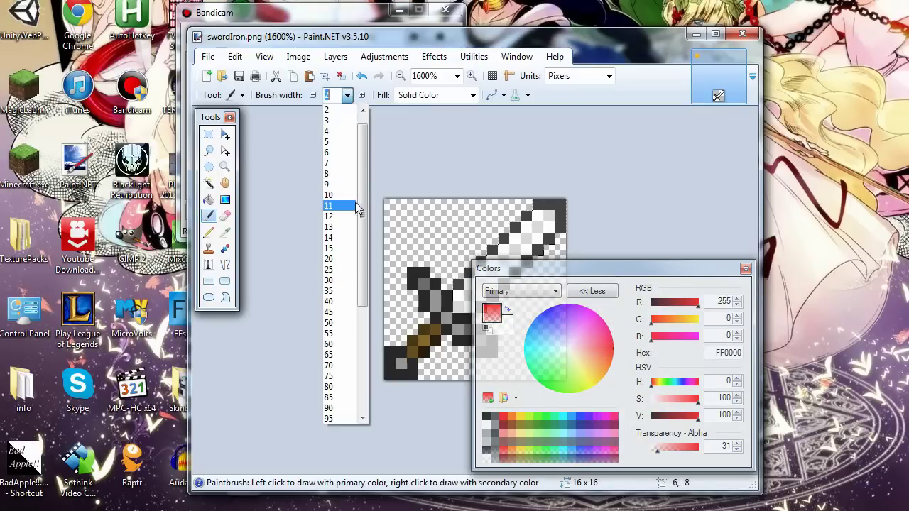
scroll(341, 248, "down", 10)
left_click(334, 367)
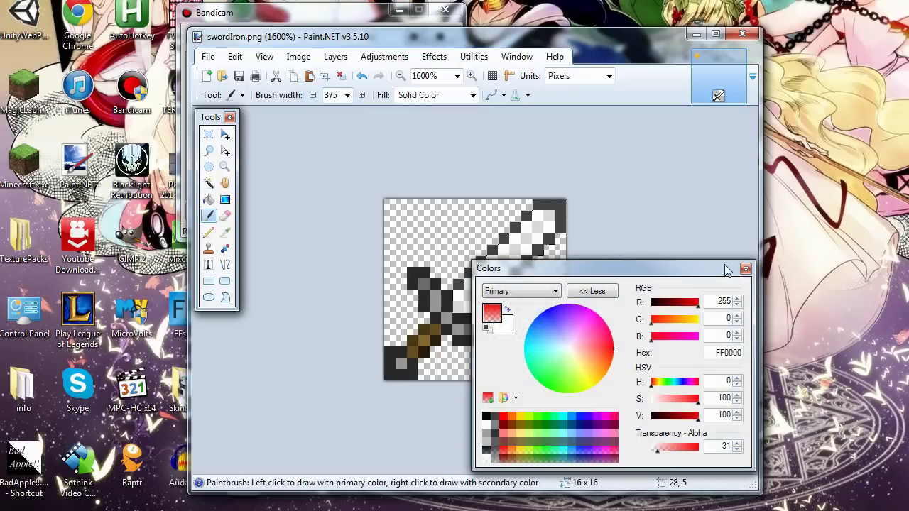
left_click(592, 291)
Paint a translucent red wash over the selected blade.
left_click(580, 295)
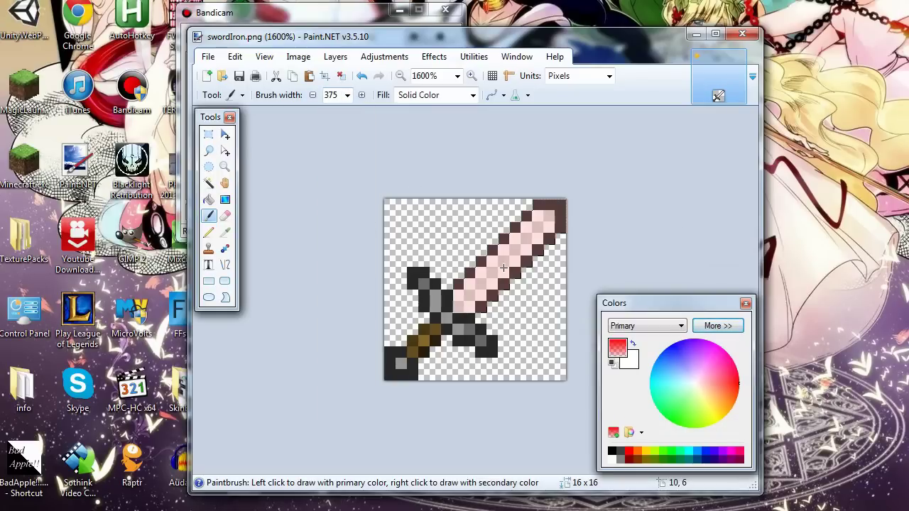
key("ctrl+z")
key("ctrl+y")
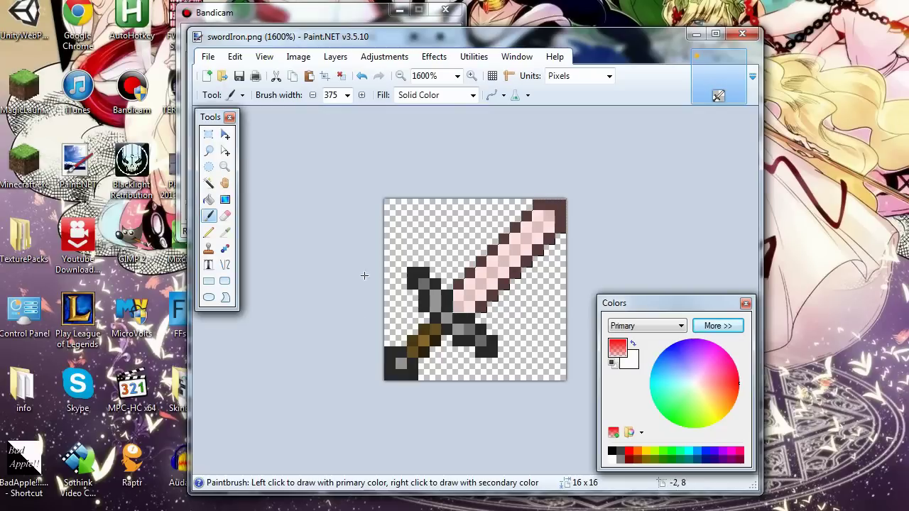
Open Hue / Saturation and try different hues on the blade with saturation raised to 200.
left_click(385, 57)
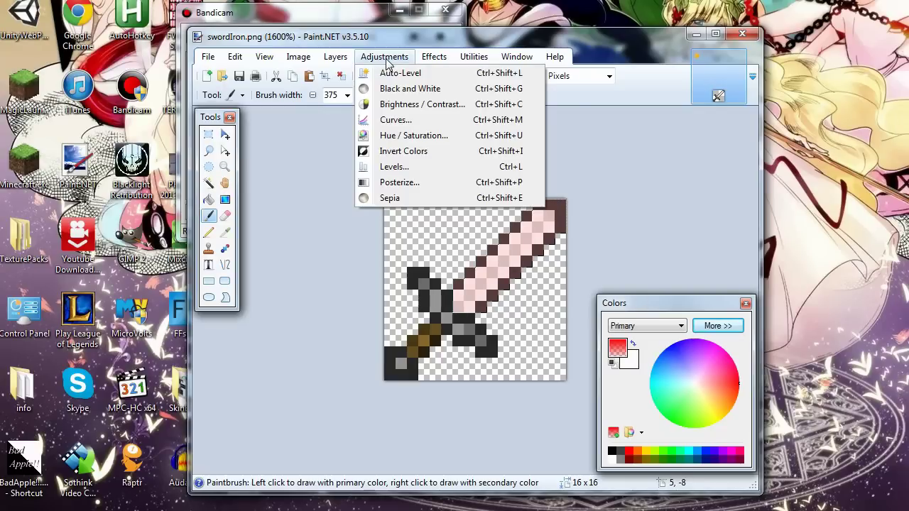
left_click(454, 134)
left_click_drag(500, 186, 738, 189)
mouse_move(679, 236)
left_mouse_down()
mouse_move(724, 229)
mouse_move(665, 233)
mouse_move(675, 232)
left_mouse_up()
left_click_drag(680, 267, 753, 264)
left_click_drag(676, 237, 703, 242)
Settle the blade at saturation 185 and lightness -24 for a deep red, and apply it.
left_click_drag(680, 307, 714, 305)
mouse_move(703, 234)
left_mouse_down()
mouse_move(660, 241)
mouse_move(688, 237)
left_mouse_up()
left_click_drag(714, 300, 642, 301)
mouse_move(686, 239)
left_mouse_down()
mouse_move(699, 234)
mouse_move(680, 233)
left_mouse_up()
left_click_drag(644, 298, 658, 300)
left_click_drag(752, 265, 736, 265)
left_click_drag(659, 301, 662, 304)
mouse_move(742, 275)
left_mouse_down()
mouse_move(730, 274)
mouse_move(746, 273)
left_mouse_up()
left_click(755, 333)
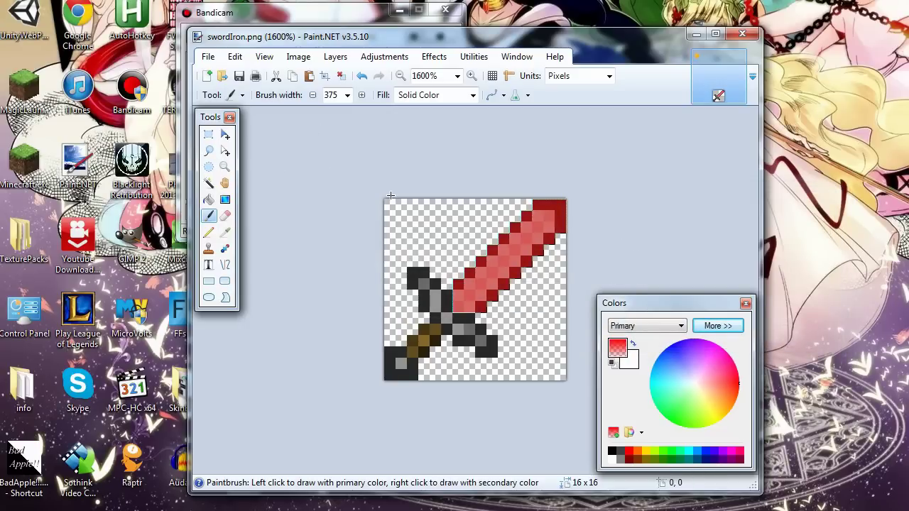
Undo and redo the colour adjustment to compare the blade before and after.
key("ctrl+z")
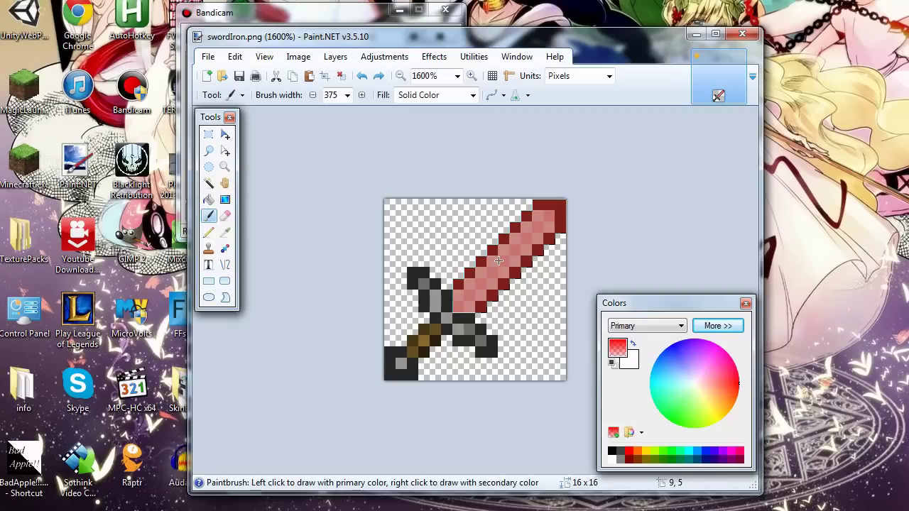
left_click_drag(653, 305, 576, 273)
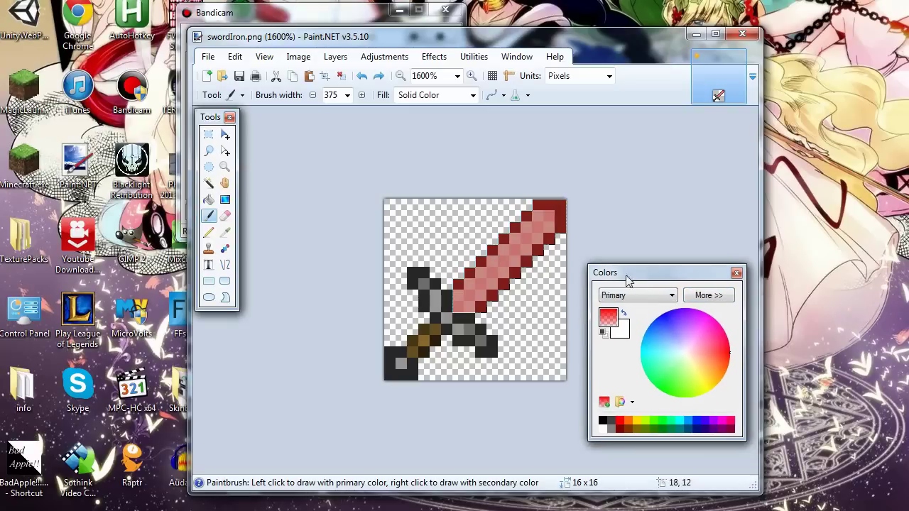
key("ctrl+y")
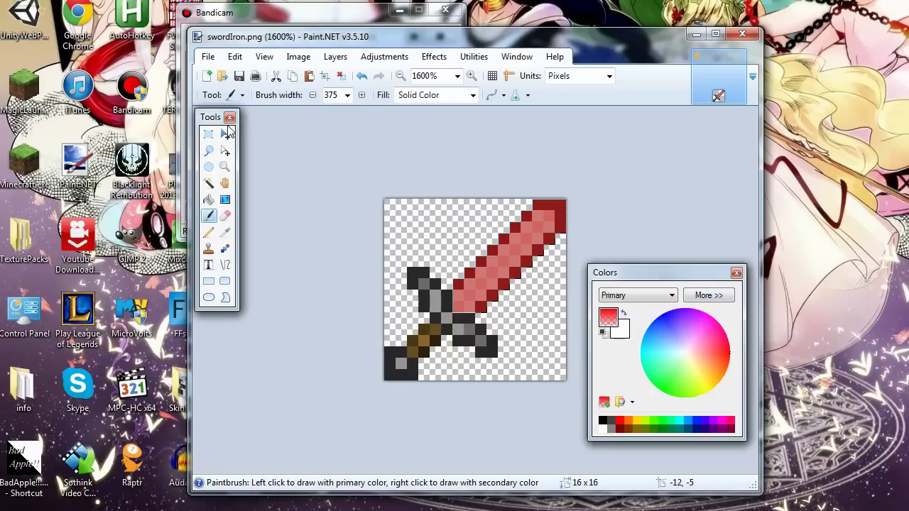
Resize the canvas to 16 × 64 with aspect ratio unlocked and the top anchor.
left_click(208, 135)
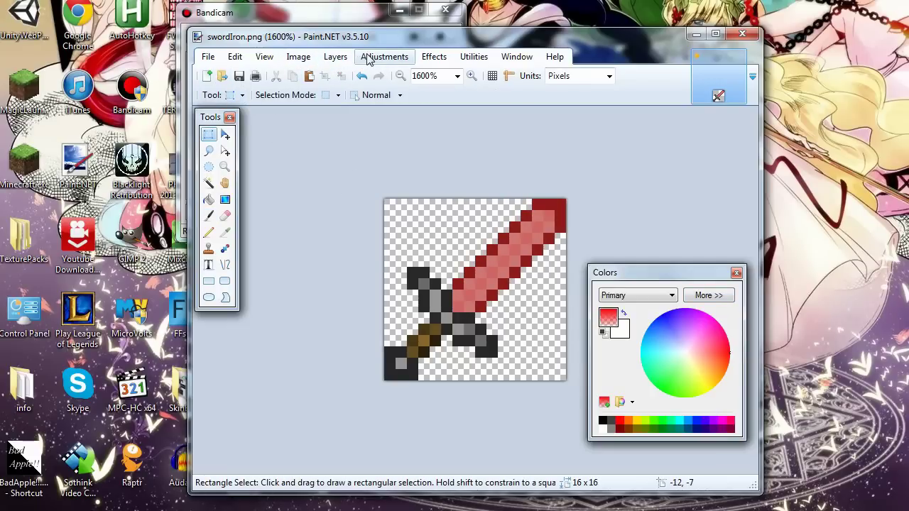
left_click(298, 57)
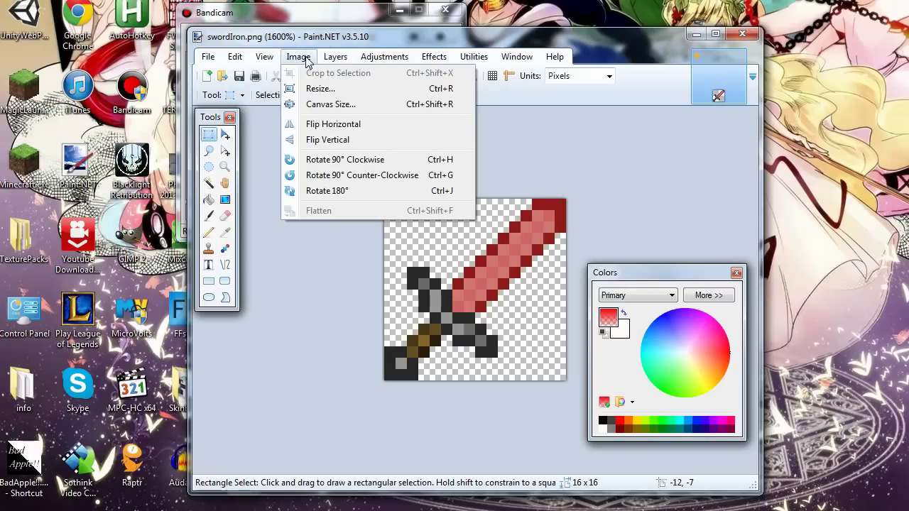
left_click(328, 104)
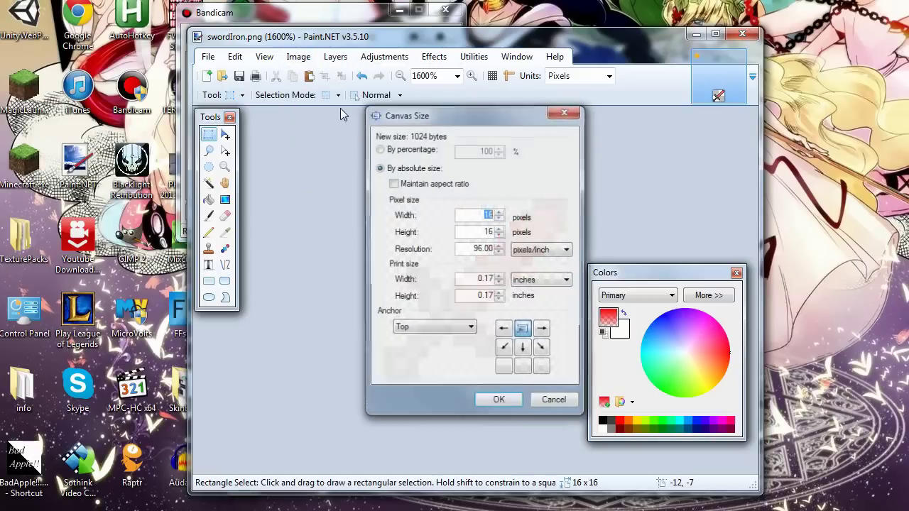
left_click(394, 183)
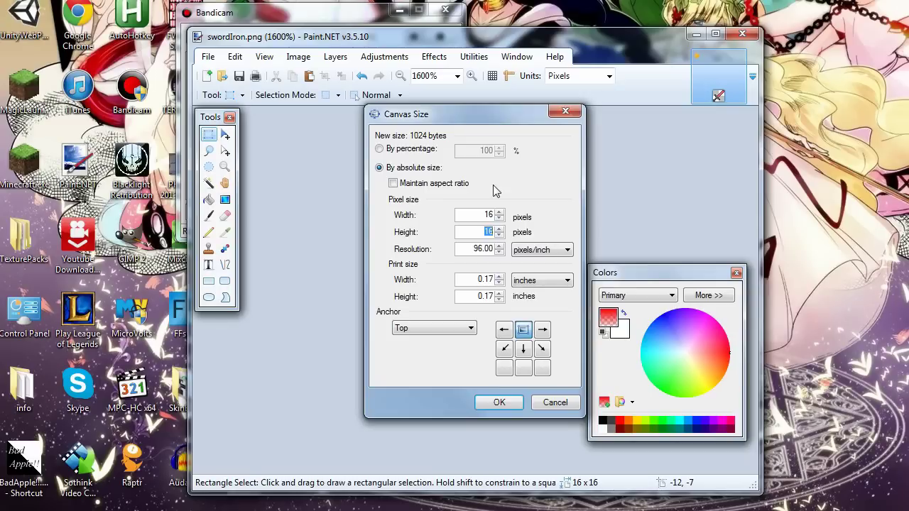
type("64")
left_click(499, 402)
Copy the top 16×16 sword and paste a duplicate directly below it.
left_click(399, 75)
left_click(399, 75)
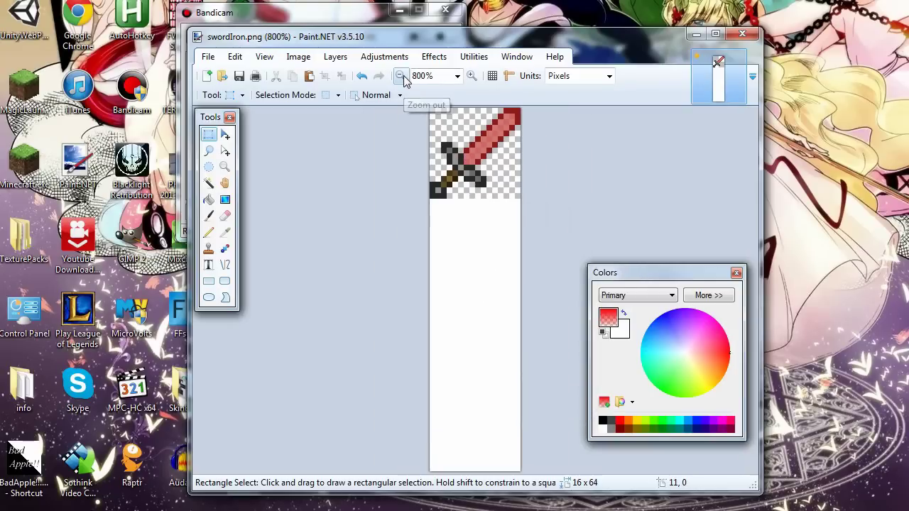
left_click(400, 75)
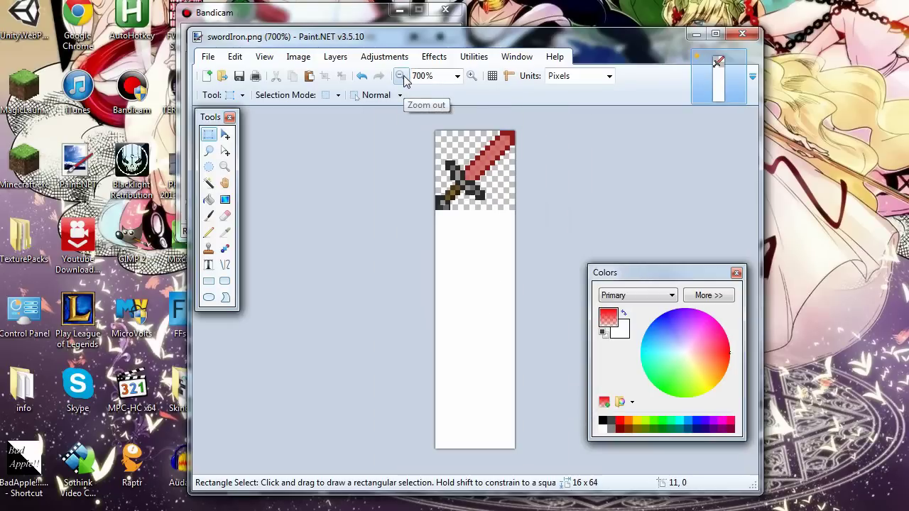
left_click_drag(436, 133, 531, 208)
key("ctrl+c")
key("ctrl+v")
left_click_drag(474, 172, 472, 250)
Copy both swords and paste them below so four swords fill the strip.
left_click(208, 134)
left_click_drag(425, 134, 558, 296)
key("ctrl+c")
key("ctrl+v")
left_click_drag(465, 203, 457, 362)
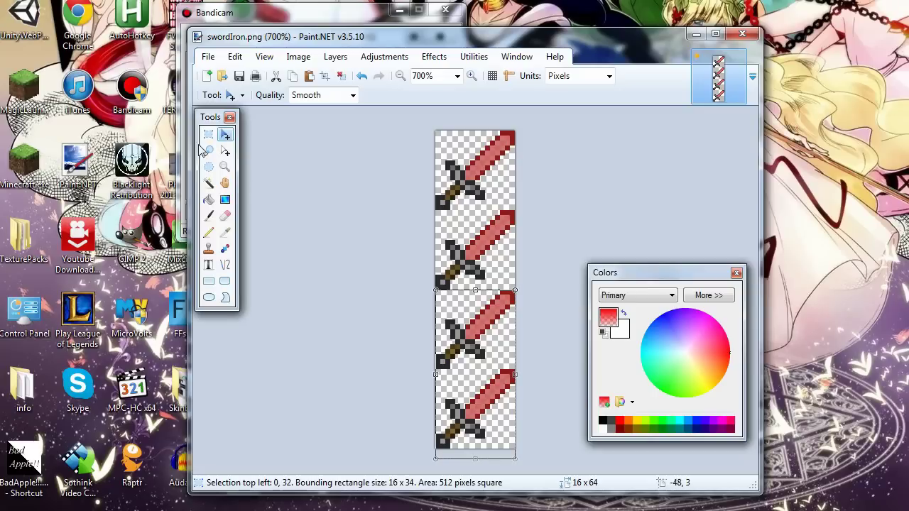
Choose the one-pixel pencil with blue as the primary colour and zoom in on the strip.
left_click(208, 233)
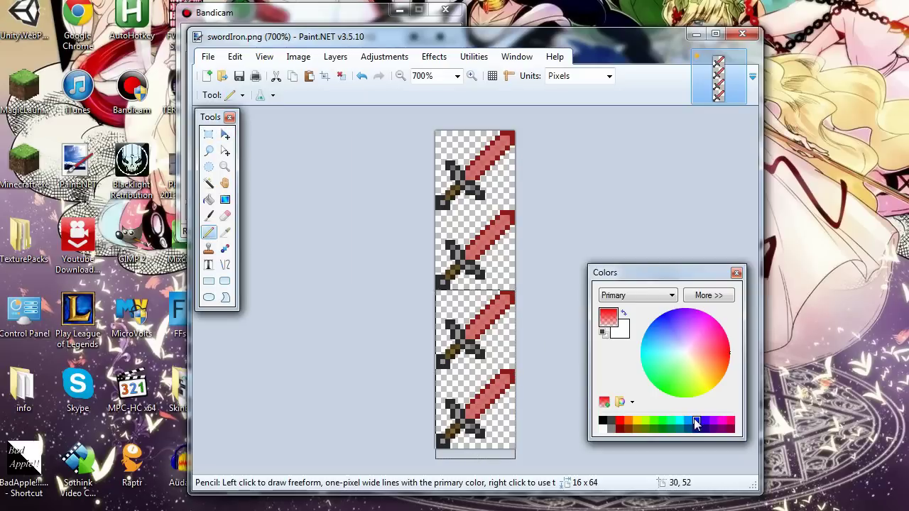
left_click(698, 421)
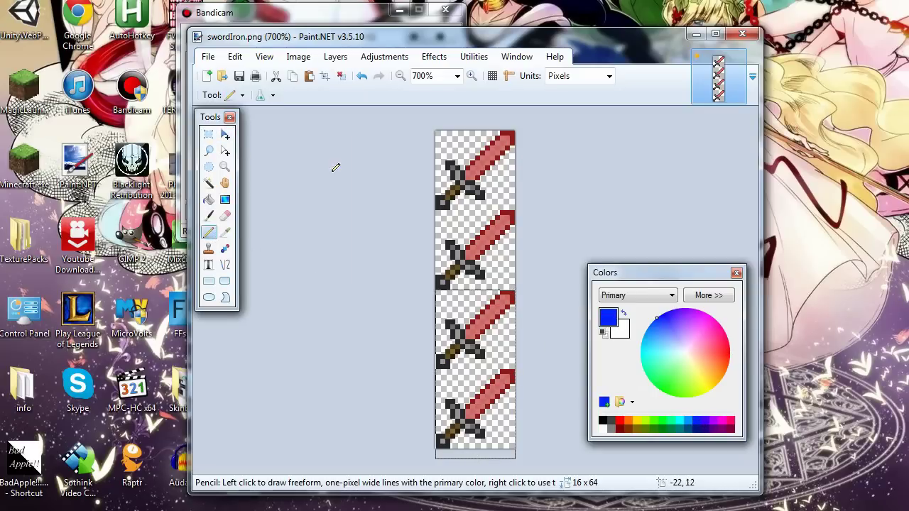
left_click(472, 76)
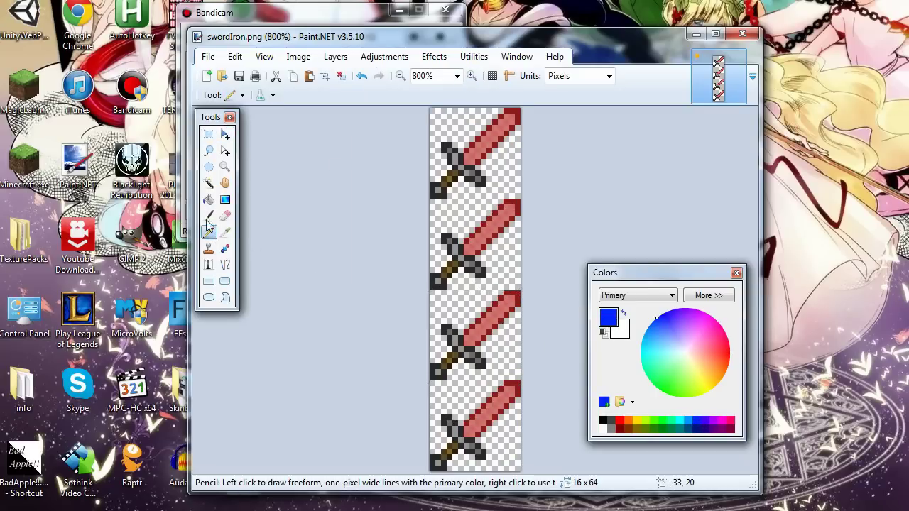
left_click(209, 134)
Shift a 10×10 area of the bottom sword's blade to blue with Hue / Saturation.
left_click(470, 432)
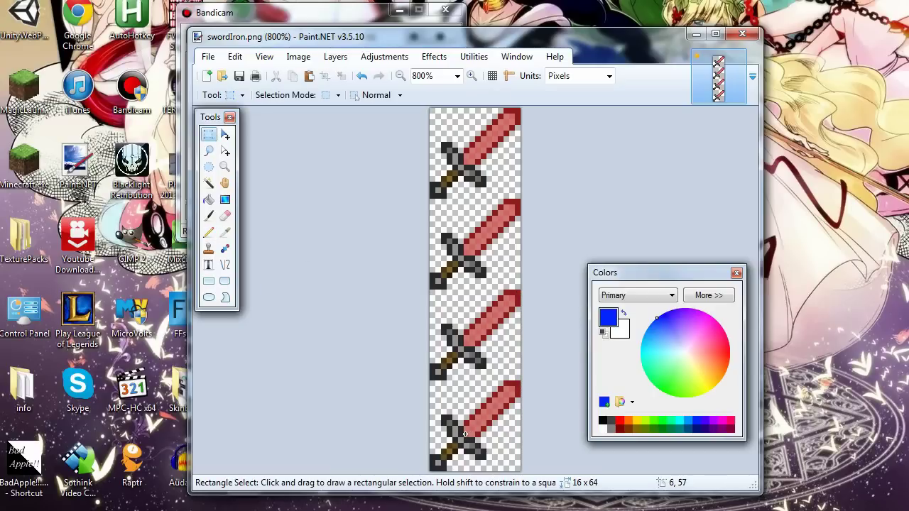
left_click_drag(465, 433, 521, 381)
left_click(384, 56)
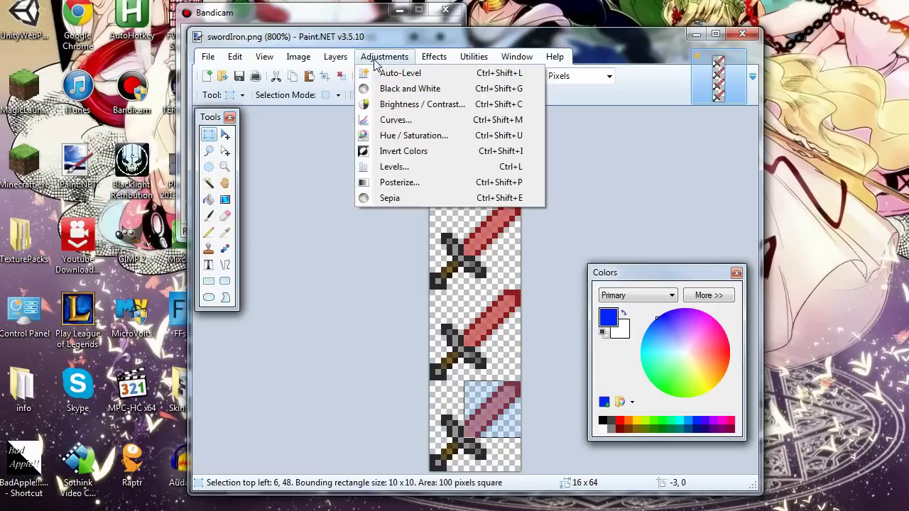
left_click(414, 135)
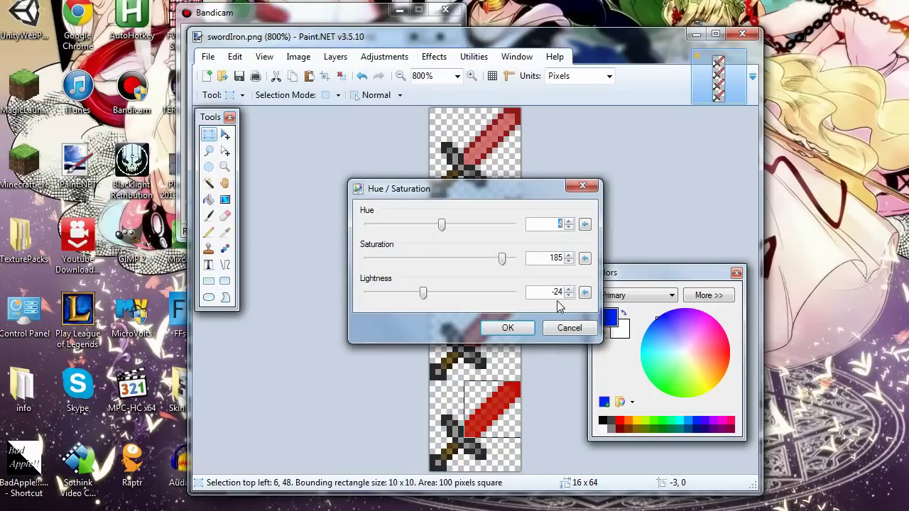
left_click(584, 225)
left_click(584, 258)
left_click(584, 292)
left_click_drag(441, 224, 389, 242)
left_click(507, 327)
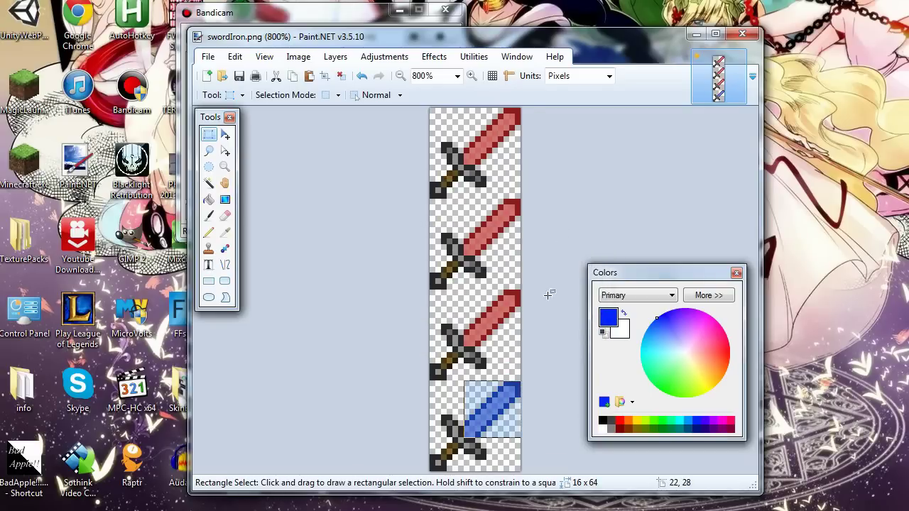
key("ctrl+d")
Zoom in and select a 4×4 patch of the top sword's blade, leaving it unchanged.
left_click(471, 75)
scroll(513, 189, "up", 3)
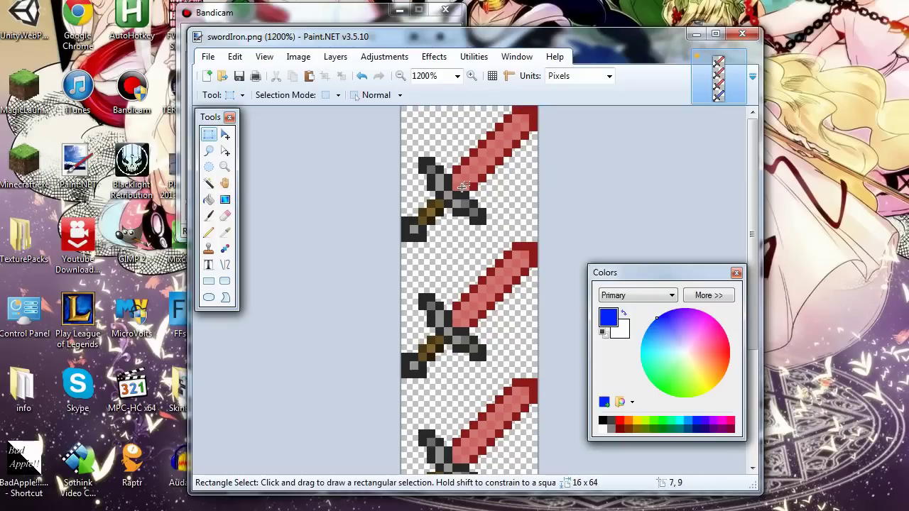
left_click_drag(484, 189, 454, 157)
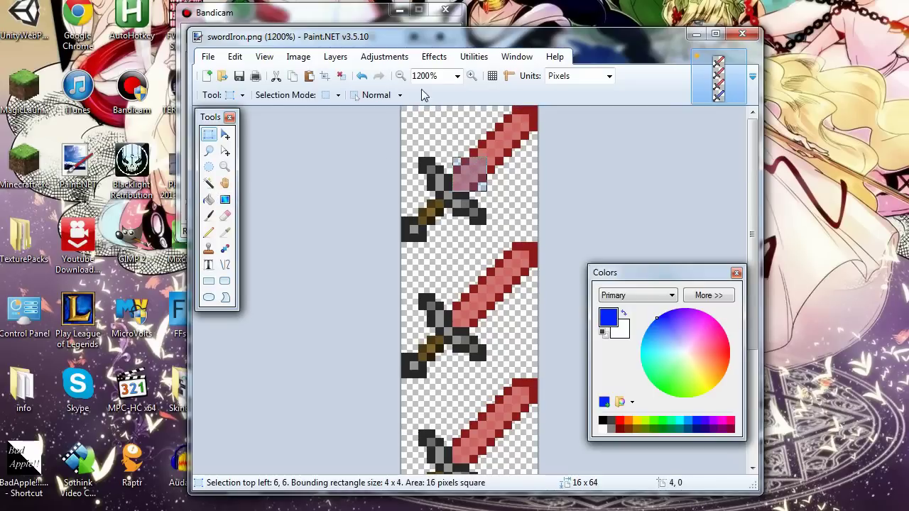
left_click(384, 56)
left_click(661, 152)
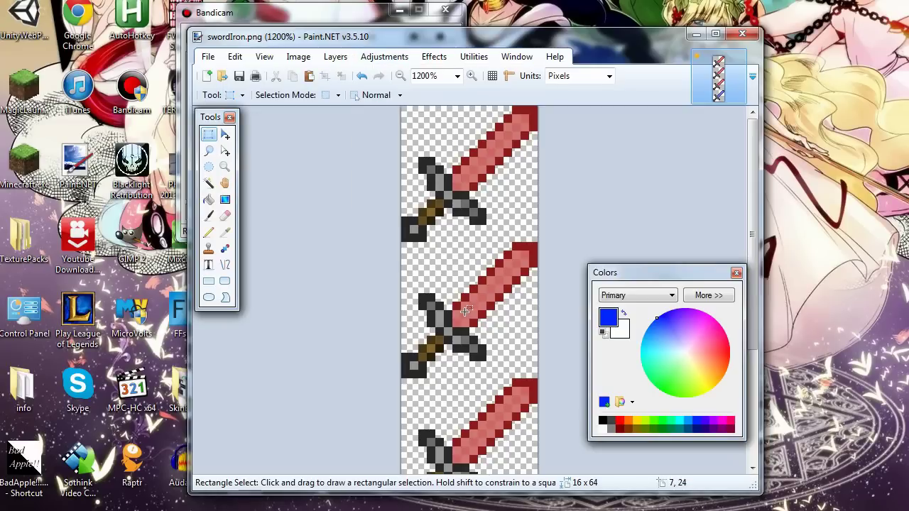
Recolour a 4×4 patch of the middle sword's blade blue.
left_click_drag(455, 295, 487, 328)
left_click(384, 56)
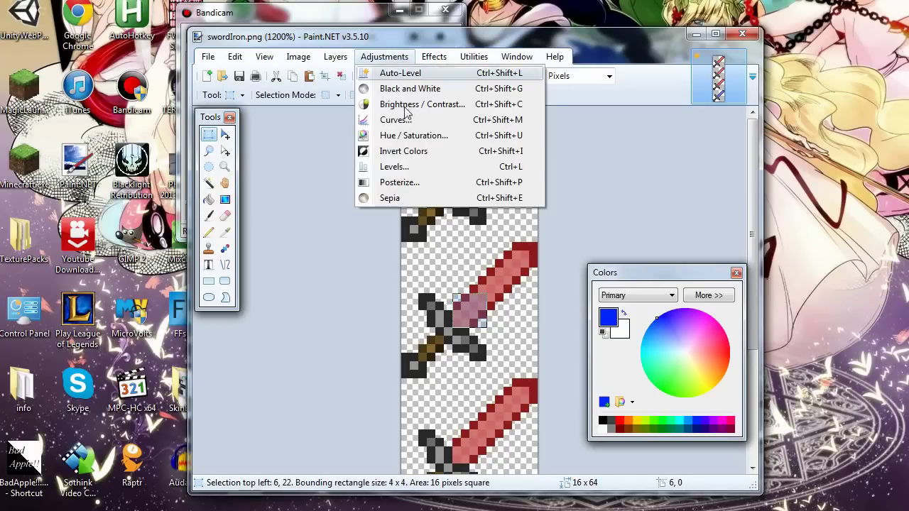
left_click(414, 136)
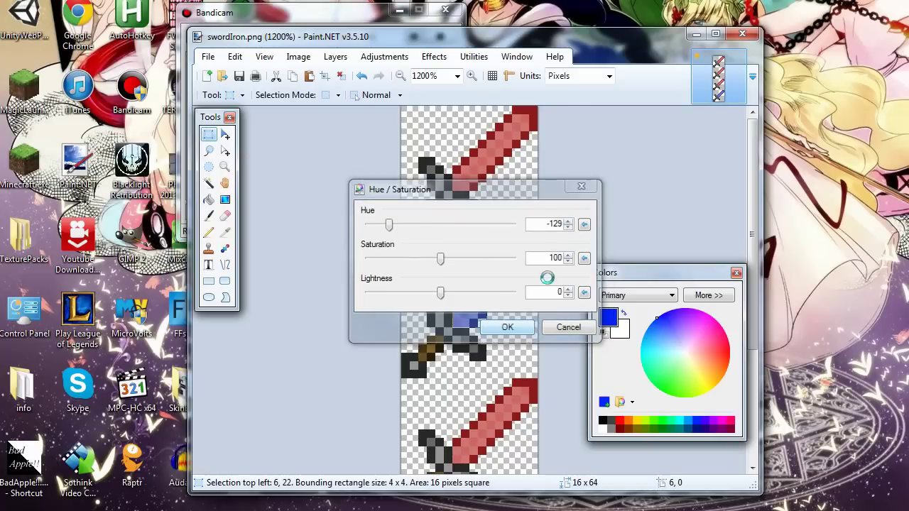
key("Return")
scroll(522, 289, "down", 3)
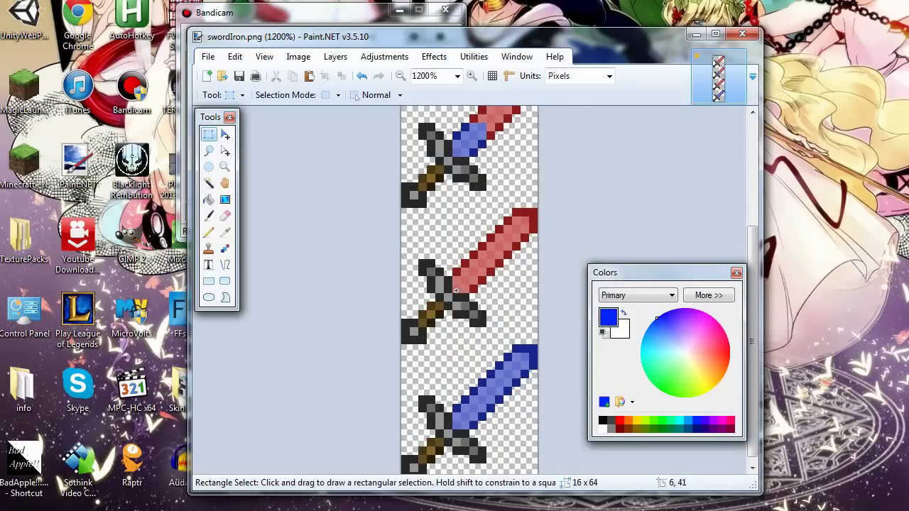
Turn a 6×6 area of the third sword's blade blue and clear the selection.
left_click_drag(456, 291, 500, 245)
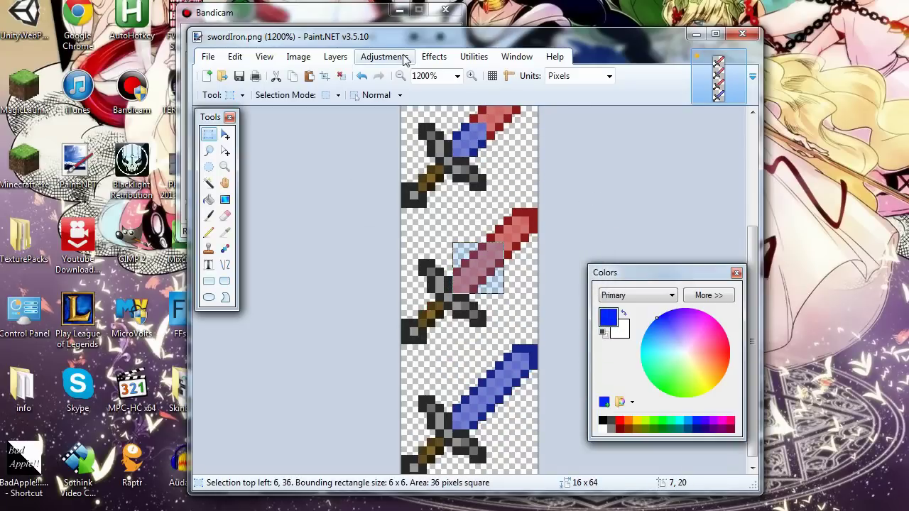
left_click(383, 56)
left_click(430, 149)
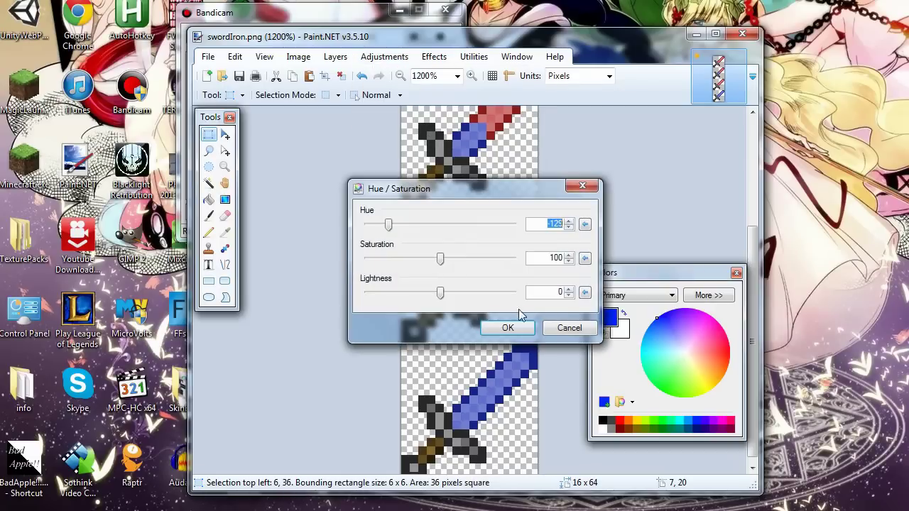
left_click(511, 326)
left_click(614, 199)
scroll(615, 199, "up", 2)
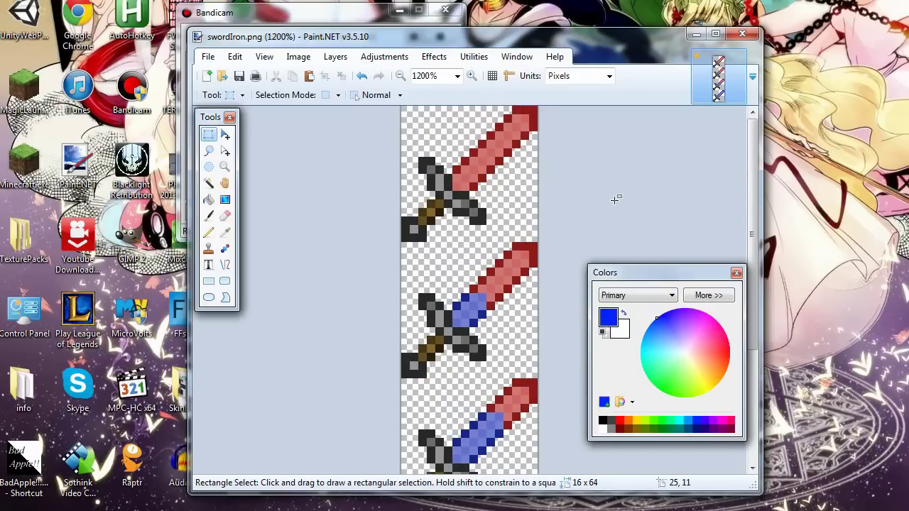
scroll(582, 187, "down", 3)
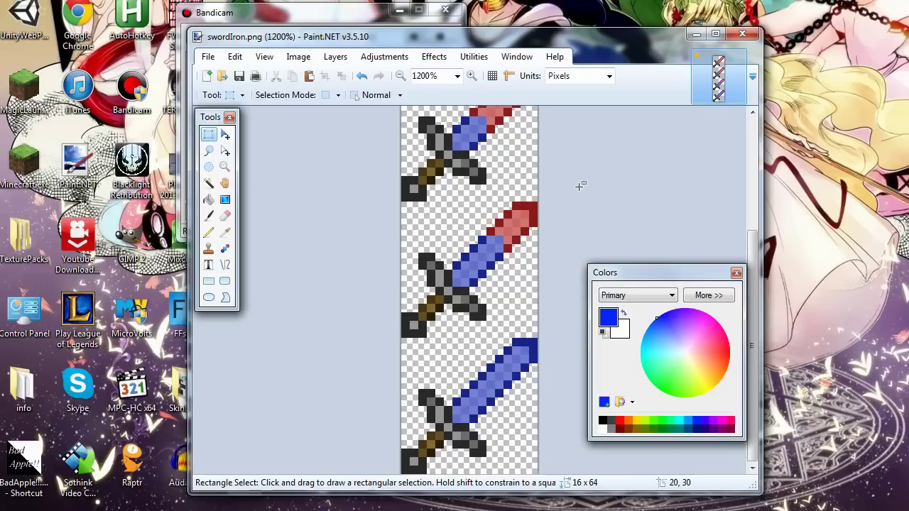
Undo, redo, then undo again the last blade recolouring to compare results.
key("ctrl+z")
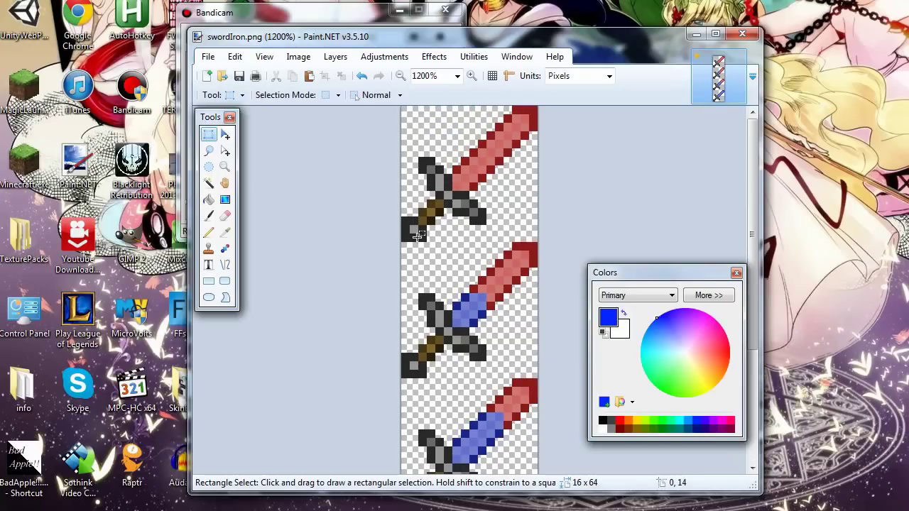
key("ctrl+y")
key("ctrl+z")
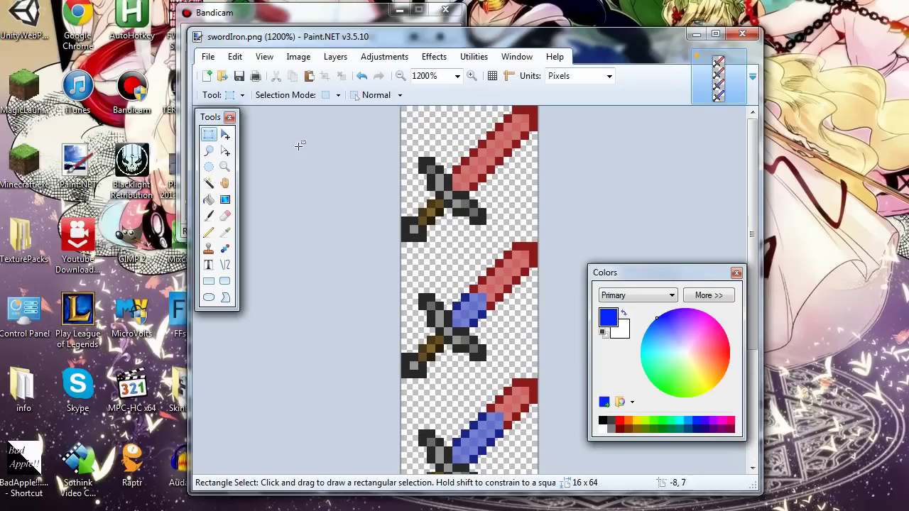
Save swordIron.png, then select it in the full 205-item items folder in Explorer.
left_click(239, 77)
left_click(659, 429)
left_click(53, 506)
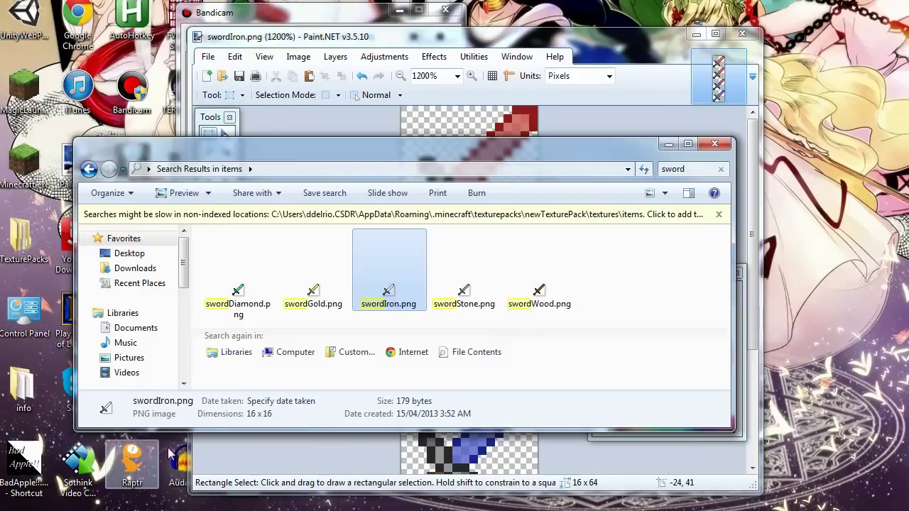
left_click(720, 169)
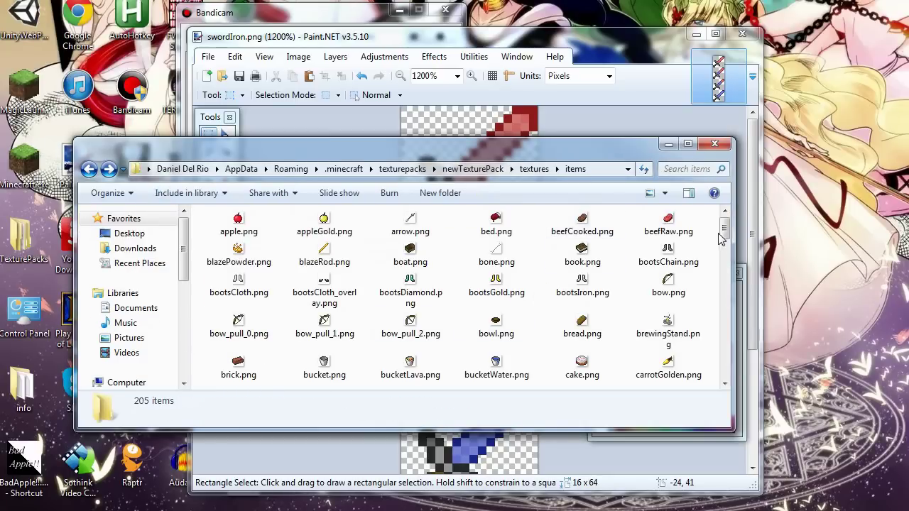
left_click_drag(721, 238, 729, 384)
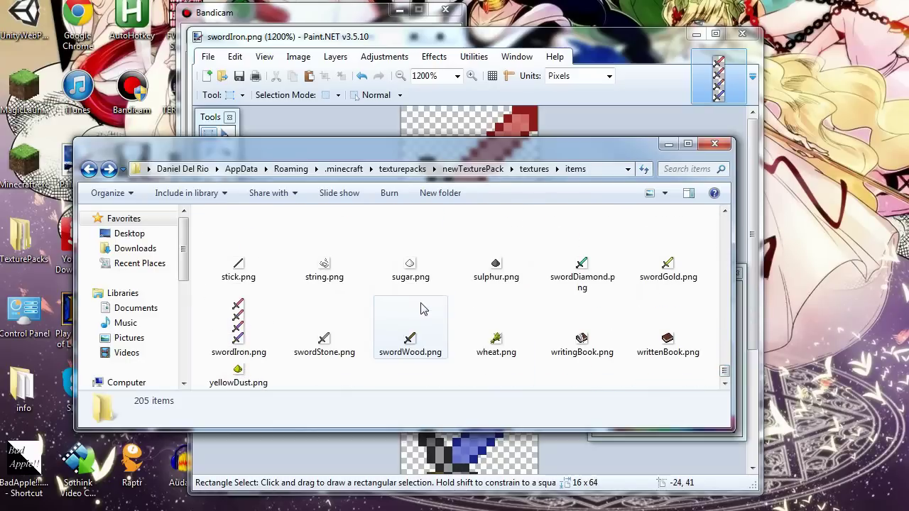
left_click(241, 323)
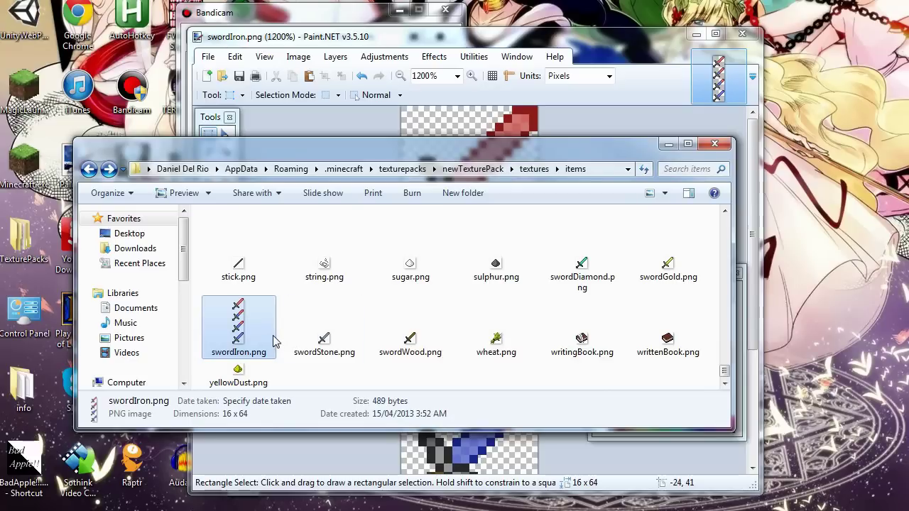
Create a new empty text document in the items folder and briefly open it in Notepad.
right_click(280, 336)
mouse_move(426, 299)
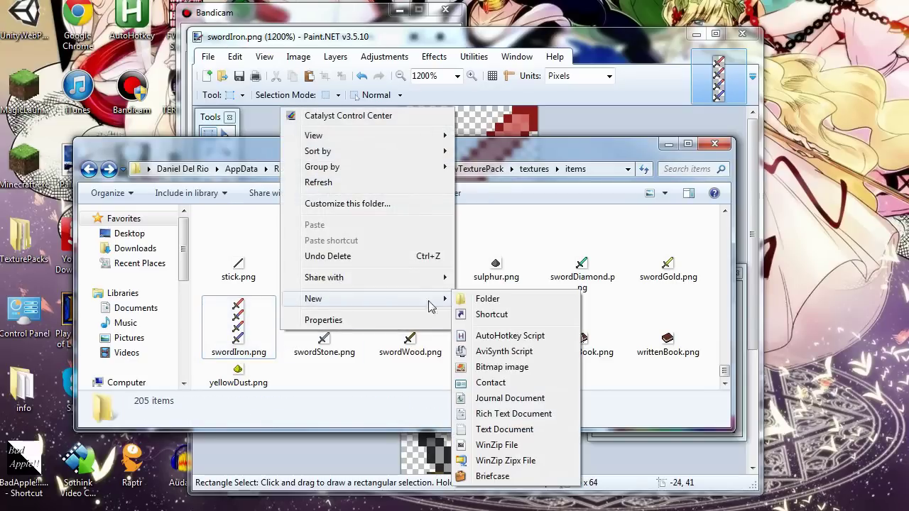
left_click(525, 435)
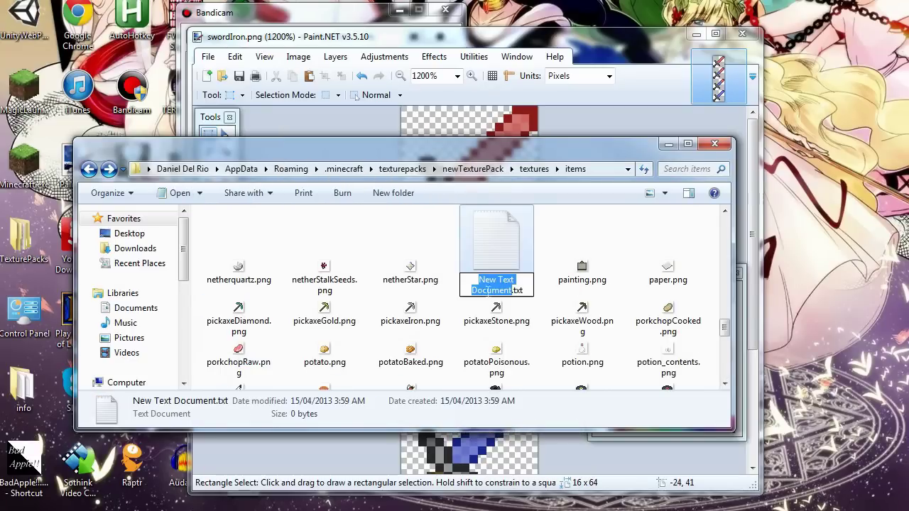
left_click(506, 257)
double_click(490, 256)
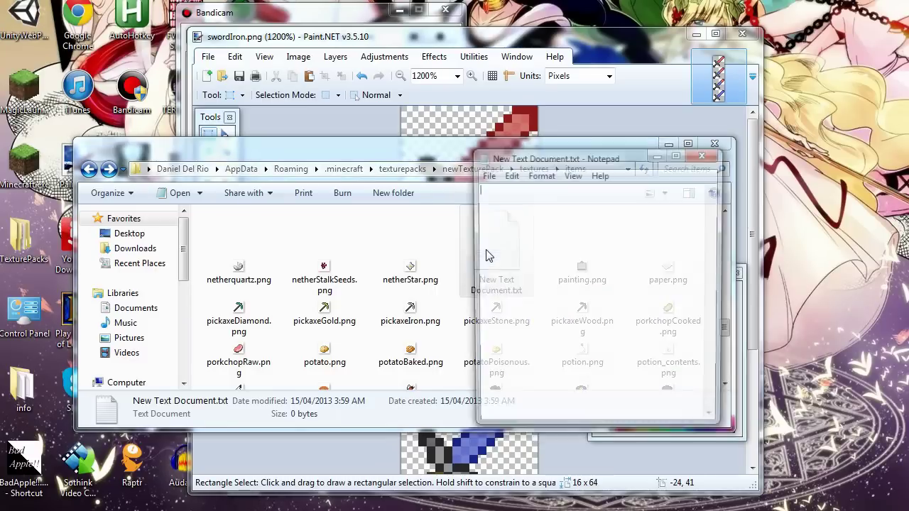
left_click(705, 154)
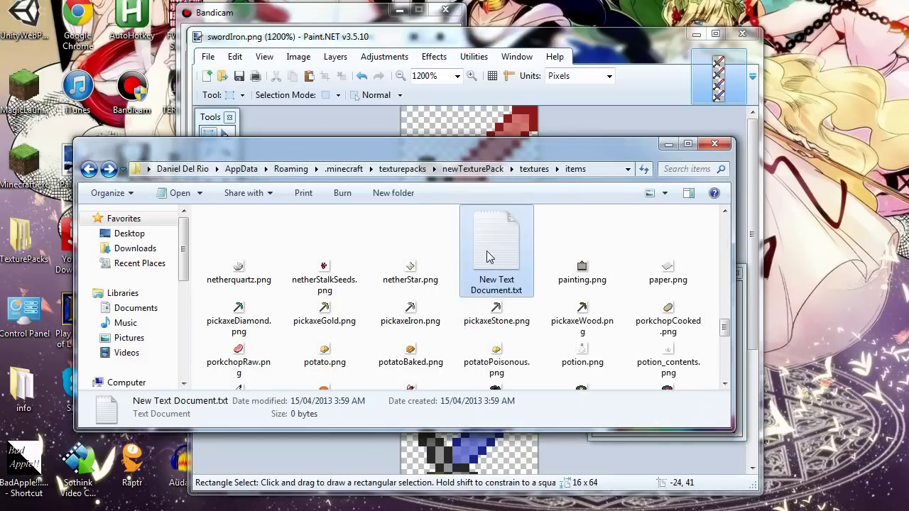
Rename the new text document to ironSword.txt.
right_click(504, 245)
left_click(548, 222)
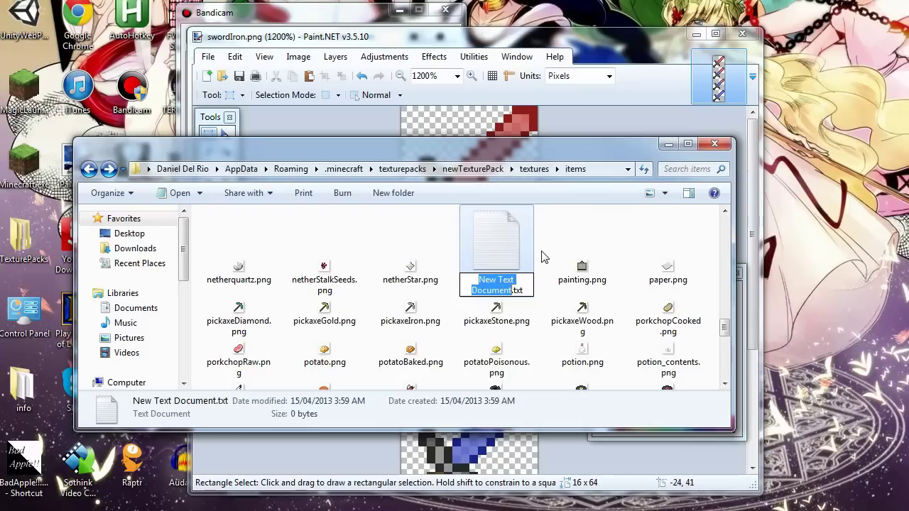
type("ironSword")
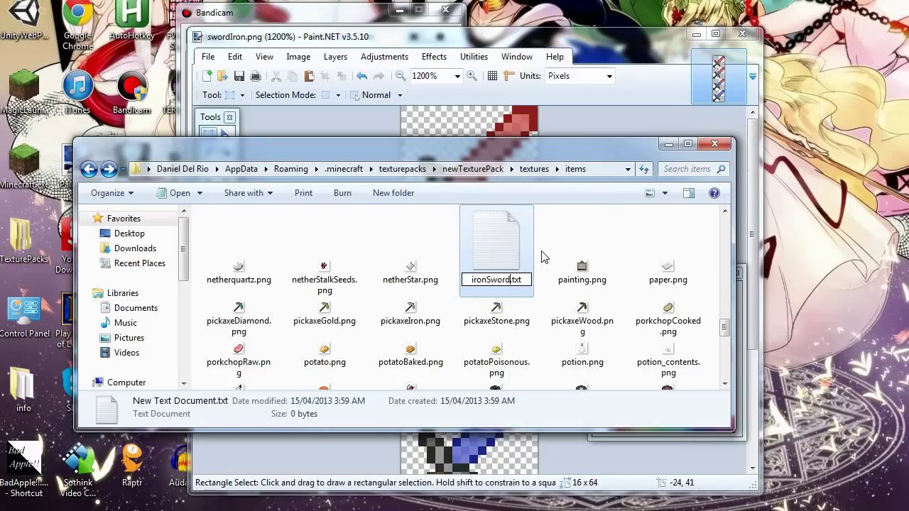
key("Return")
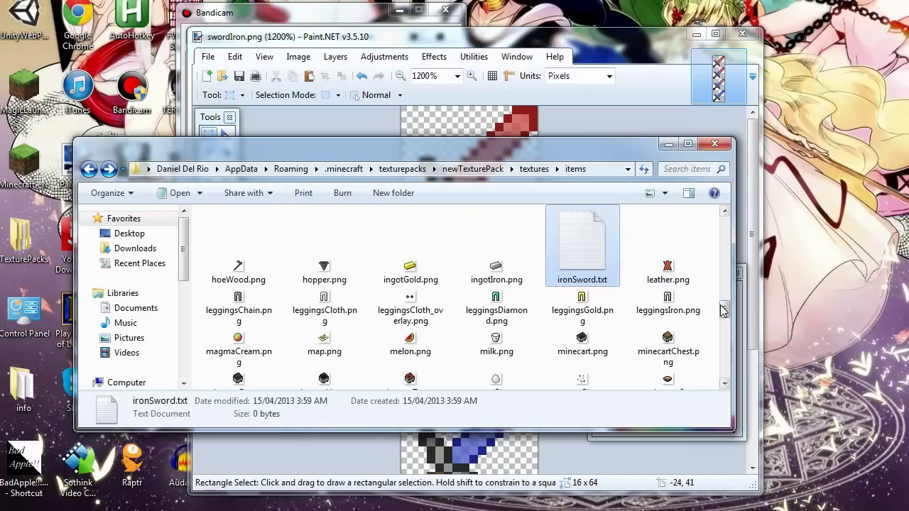
Search the items folder for sword, then rename ironSword.txt to swordIron.txt.
left_click(685, 169)
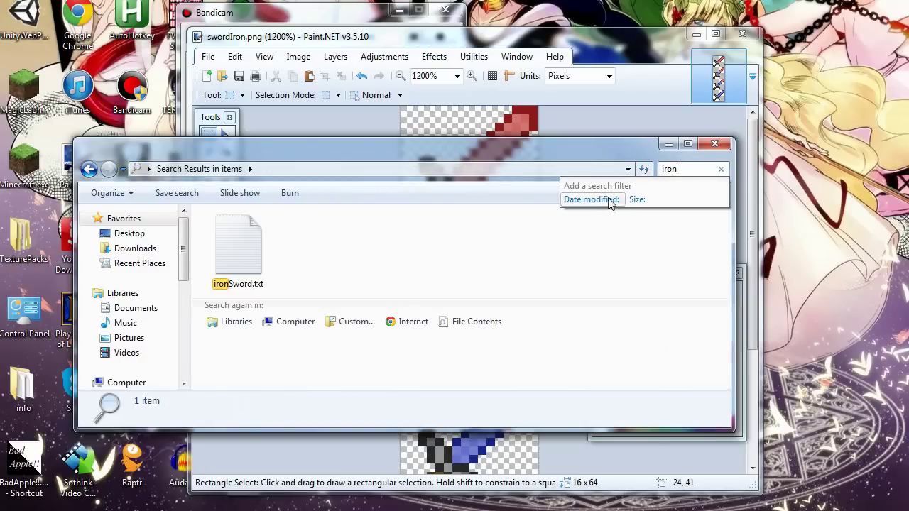
type("sword")
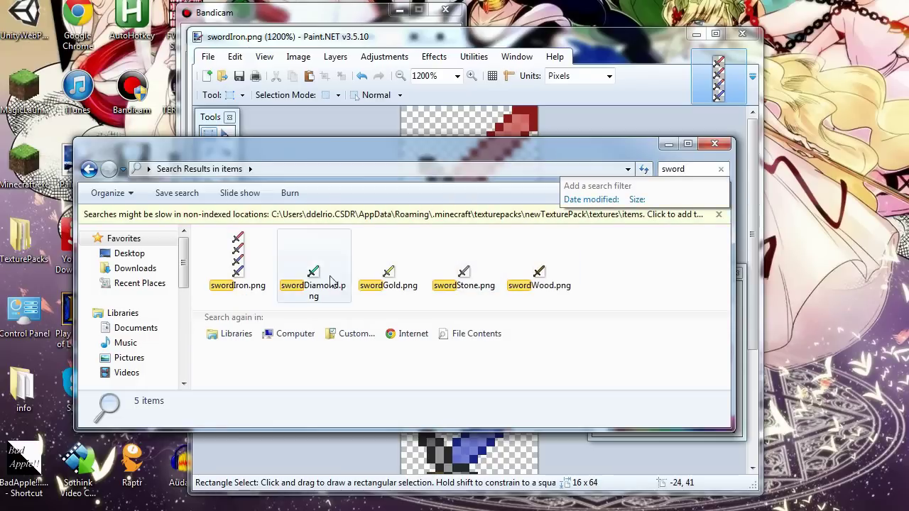
left_click(721, 173)
right_click(566, 346)
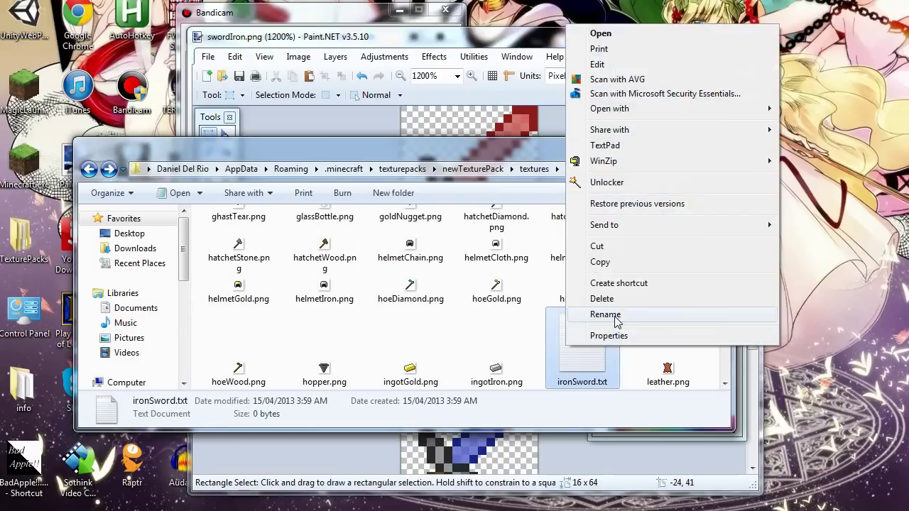
left_click(605, 314)
type("swordIron")
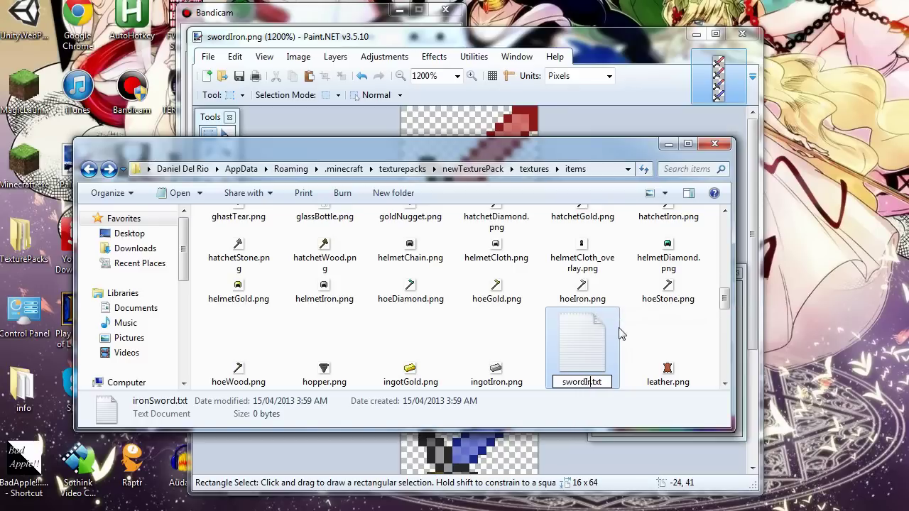
key("Return")
Select swordWood.png, swordIron.png and the renamed swordIron.txt in the file list.
scroll(574, 344, "down", 1)
left_click(512, 316)
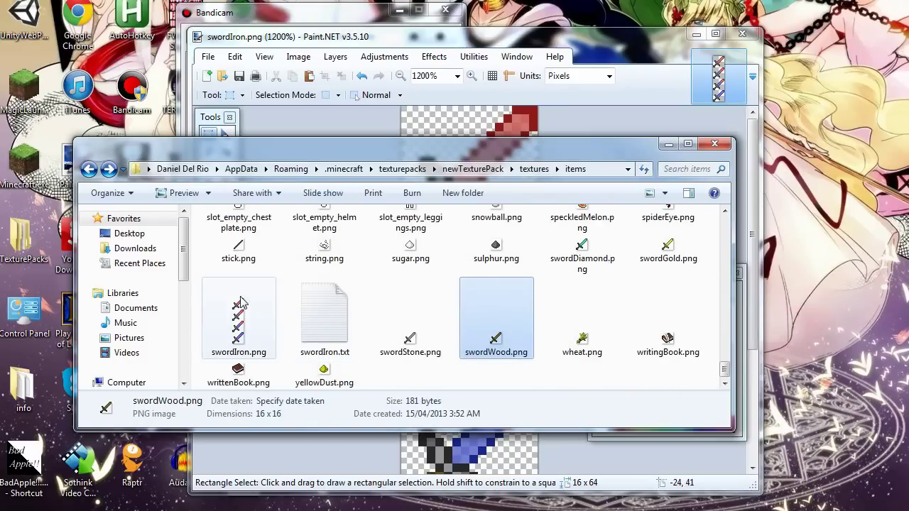
left_click(239, 320)
left_click(316, 334)
Open swordIron.txt in Notepad and mark the four swords' blades with black strokes.
double_click(315, 333)
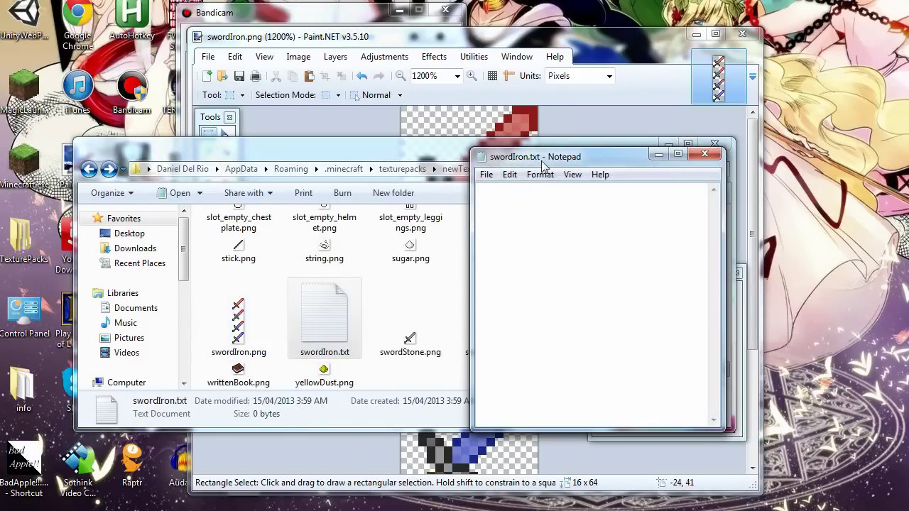
left_click_drag(555, 159, 440, 174)
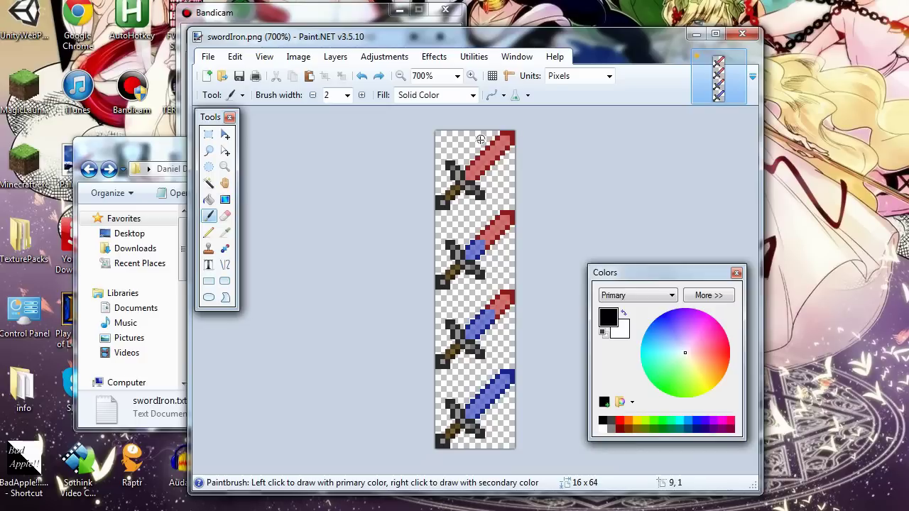
mouse_move(480, 139)
left_mouse_down()
mouse_move(452, 169)
mouse_move(497, 183)
mouse_move(482, 140)
left_mouse_up()
left_click_drag(479, 235, 475, 279)
mouse_move(467, 326)
left_mouse_down()
mouse_move(496, 316)
mouse_move(464, 342)
mouse_move(498, 348)
left_mouse_up()
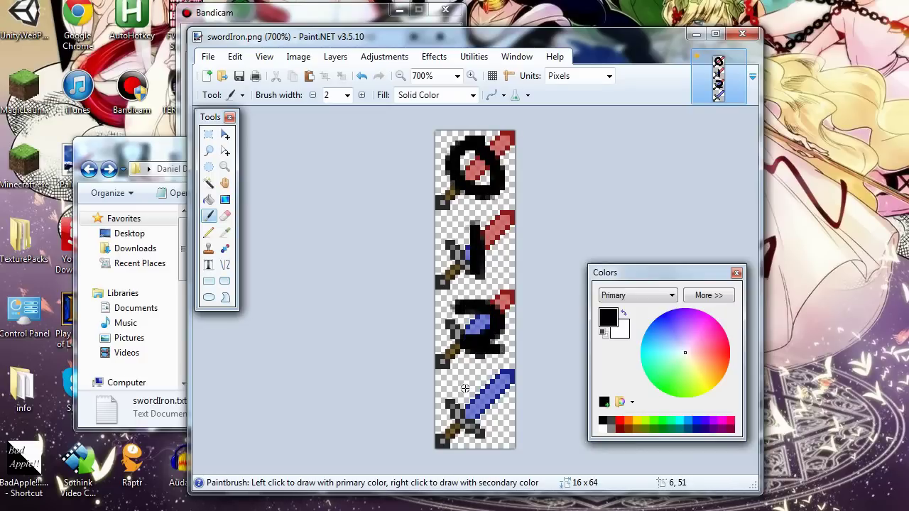
mouse_move(465, 388)
left_mouse_down()
mouse_move(505, 401)
mouse_move(463, 433)
left_mouse_up()
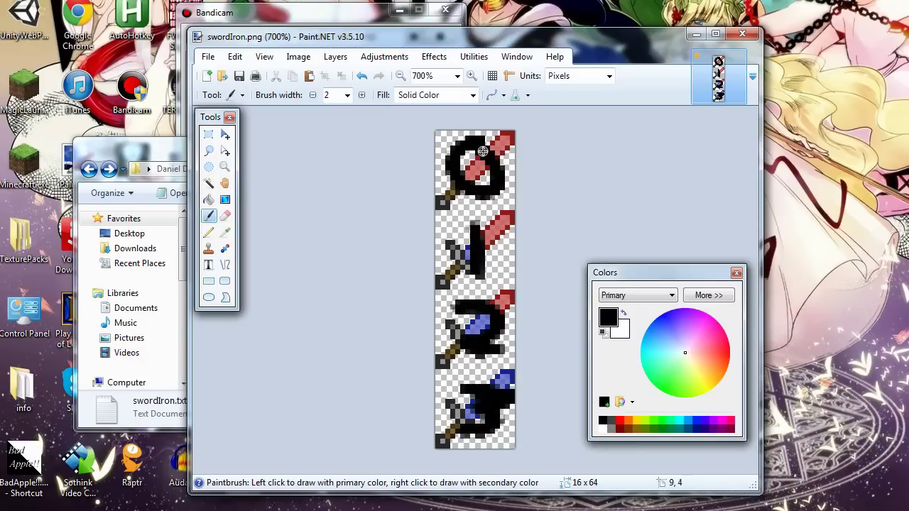
left_click_drag(482, 151, 465, 152)
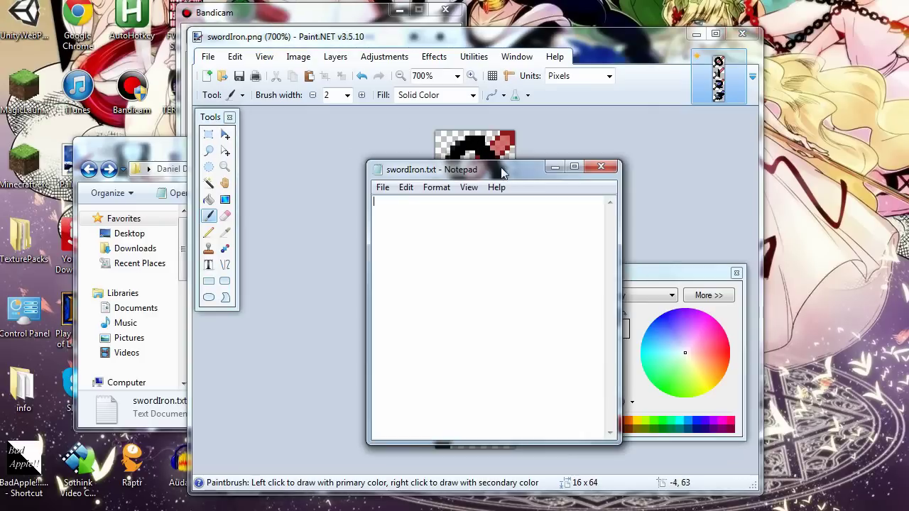
Enter the frame order 0,1,2,3,2,1,0 into swordIron.txt and save it.
mouse_move(488, 169)
left_mouse_down()
mouse_move(624, 171)
mouse_move(661, 151)
left_mouse_up()
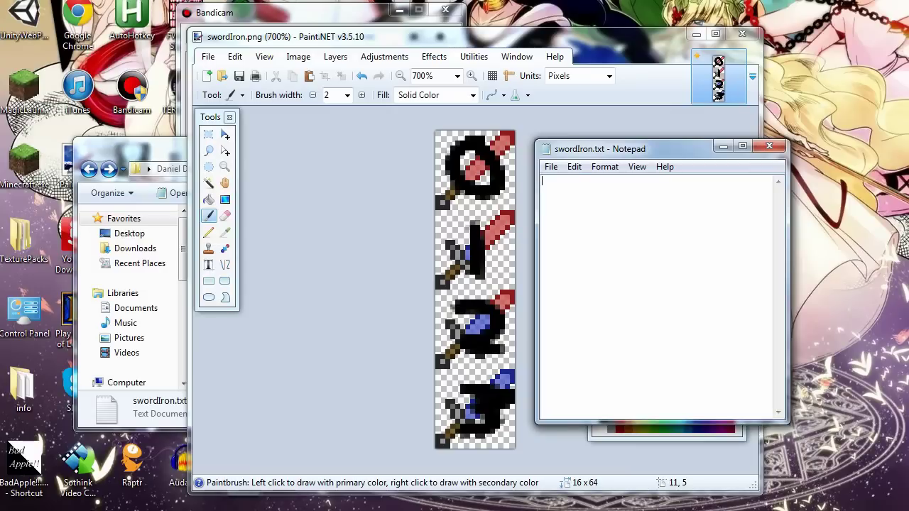
type("0,1,2,3,2,1,0")
left_click(550, 167)
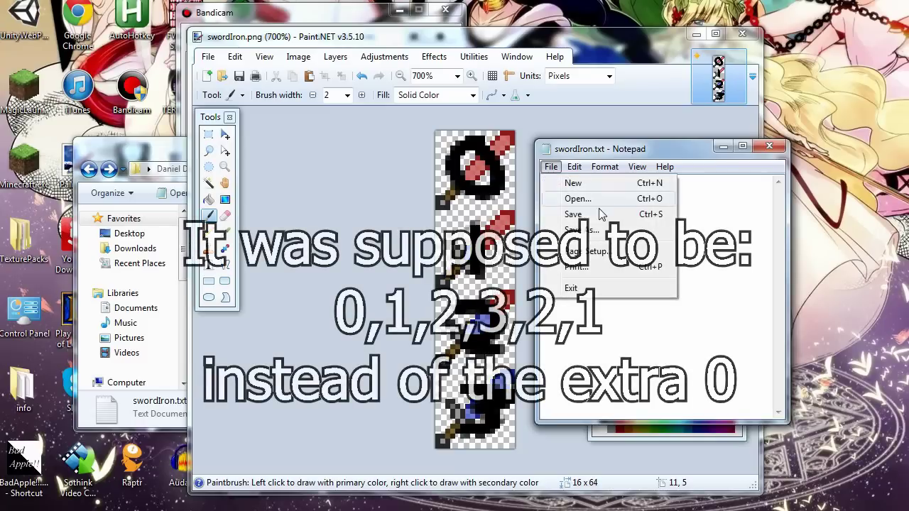
left_click(604, 211)
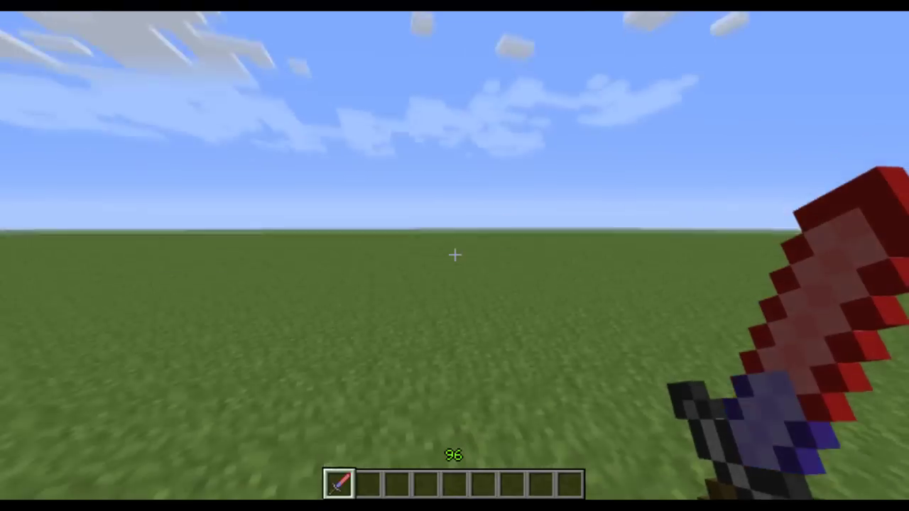
Block repeatedly with the held sword to watch its red-blue animation, then return to the desktop.
right_click(454, 255)
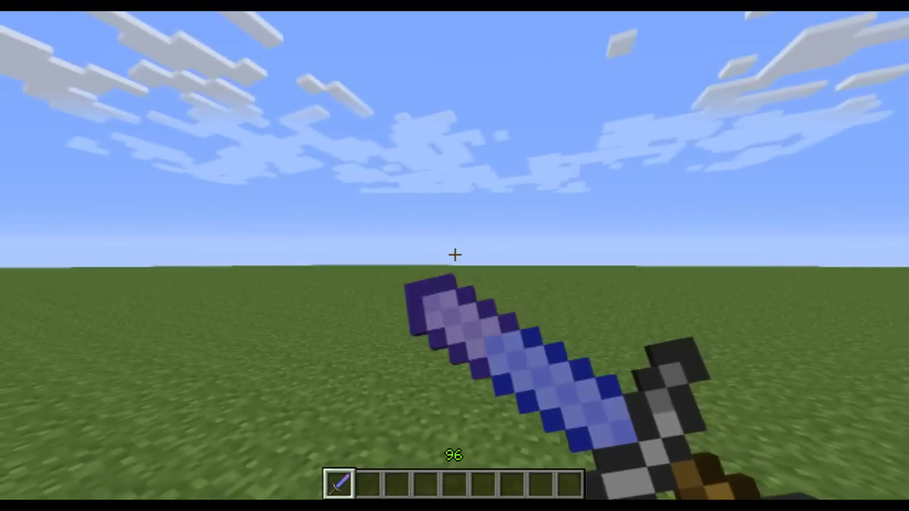
right_click(454, 255)
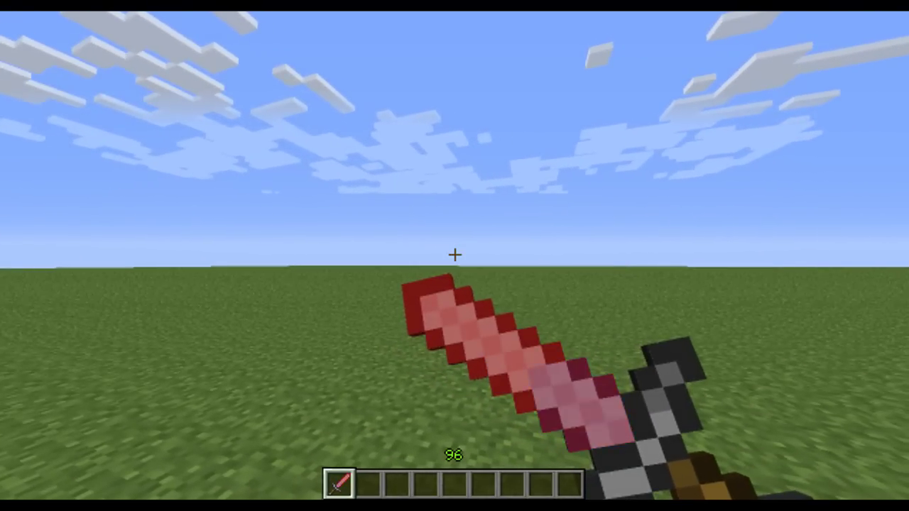
right_click(455, 255)
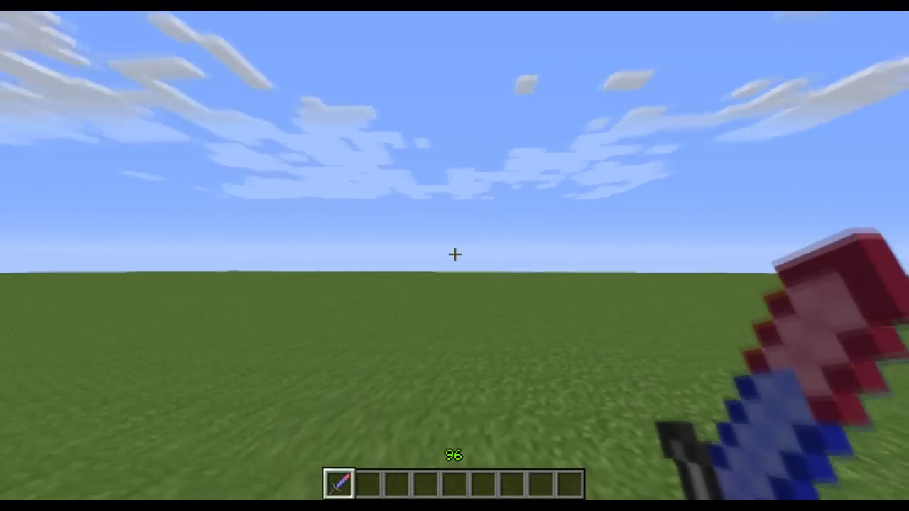
right_click(454, 255)
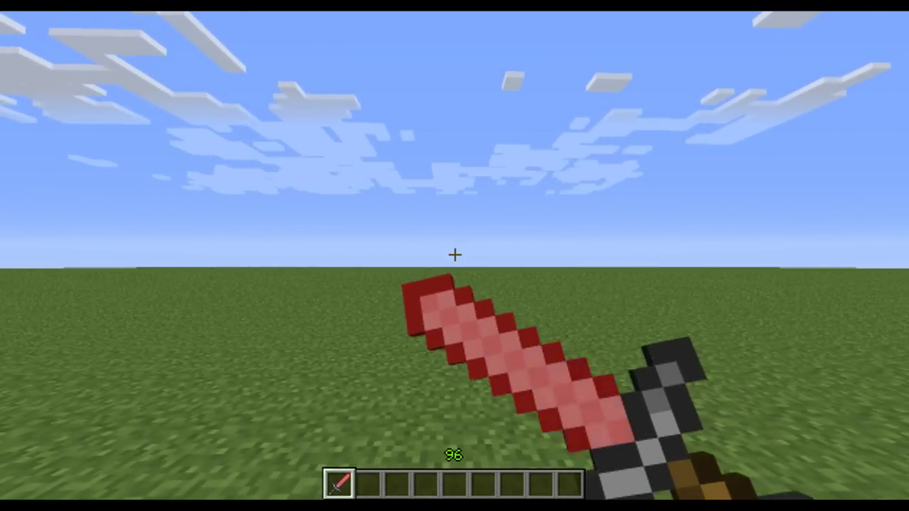
right_click(454, 255)
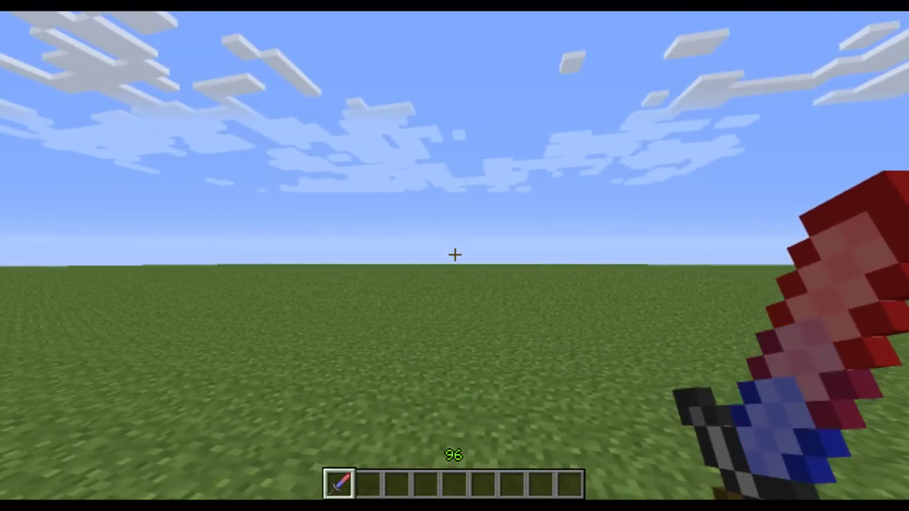
right_click(455, 255)
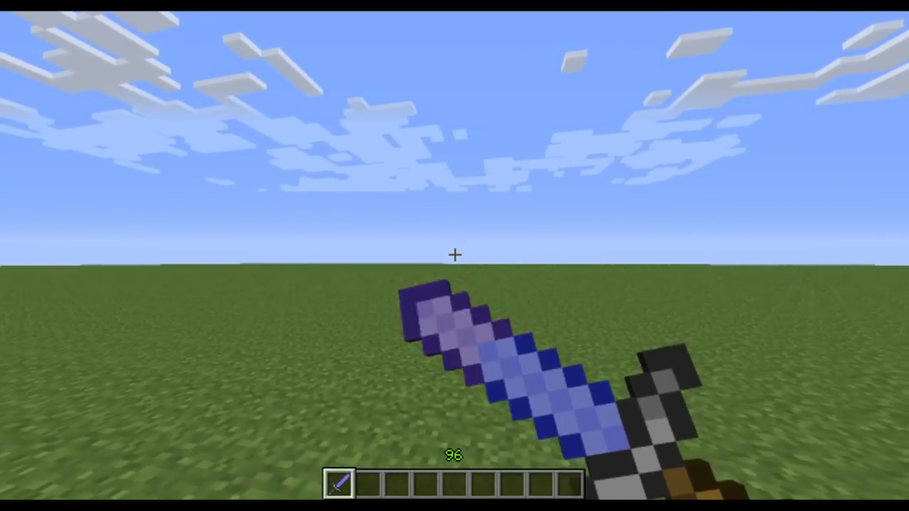
key("alt+Tab")
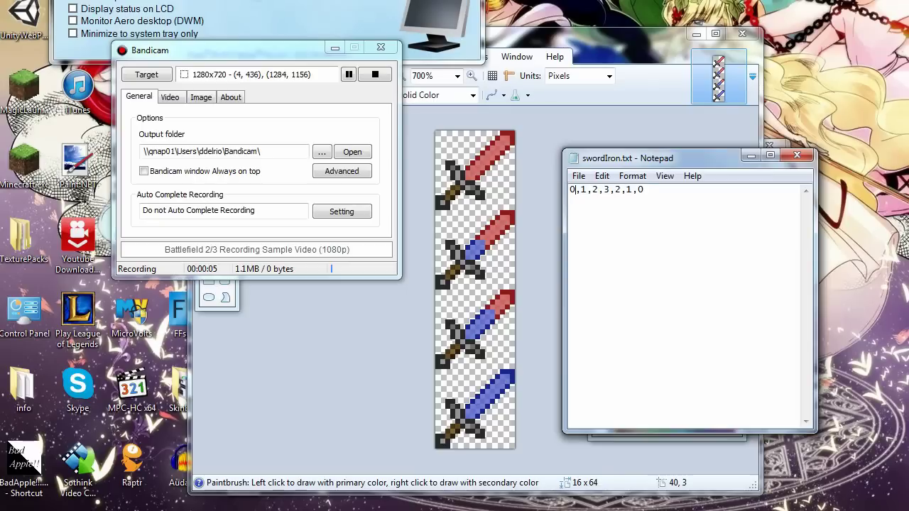
Add *20 after each frame number so the line reads 0*20,1*20,2*20,3*20,2*20,1*20,0*20.
type("*")
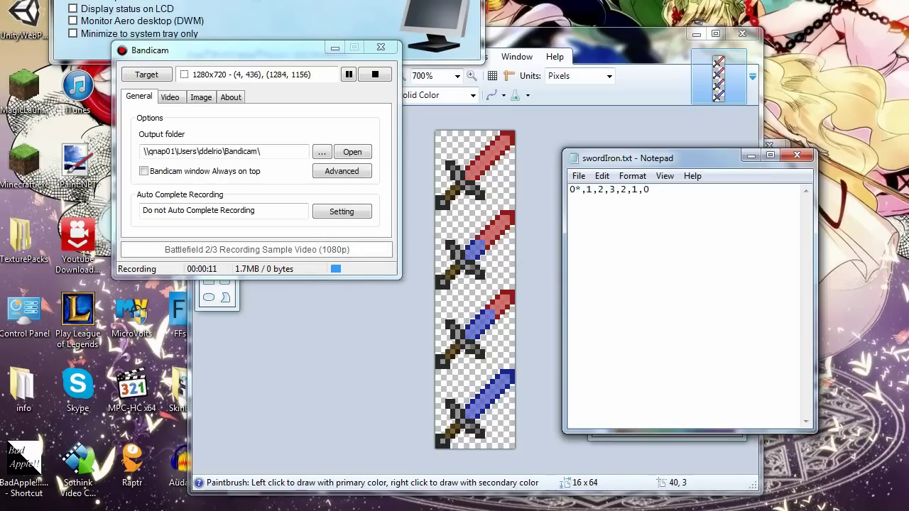
type("20")
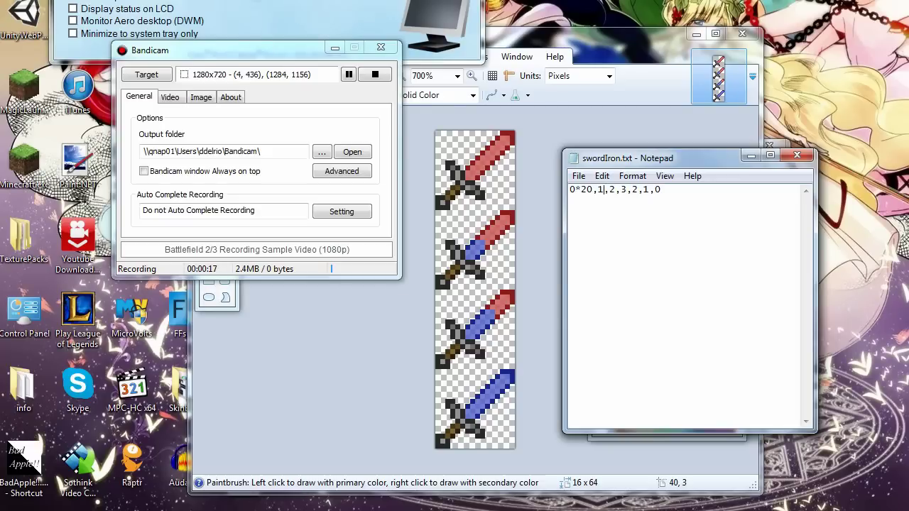
type("*")
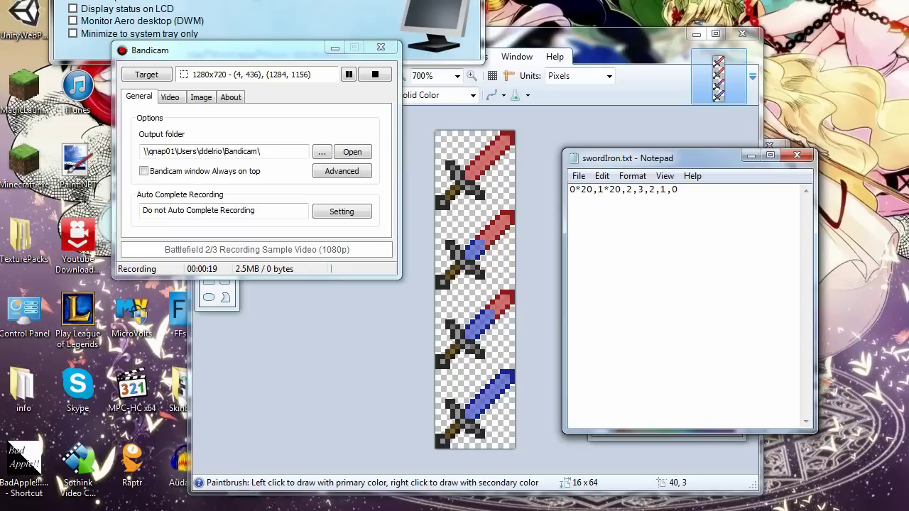
type("*20")
type("*")
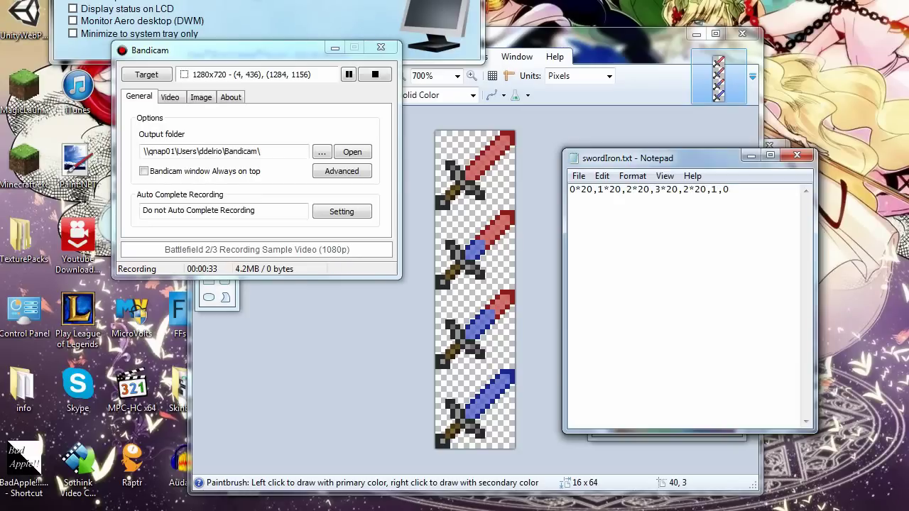
type("20")
left_click(578, 175)
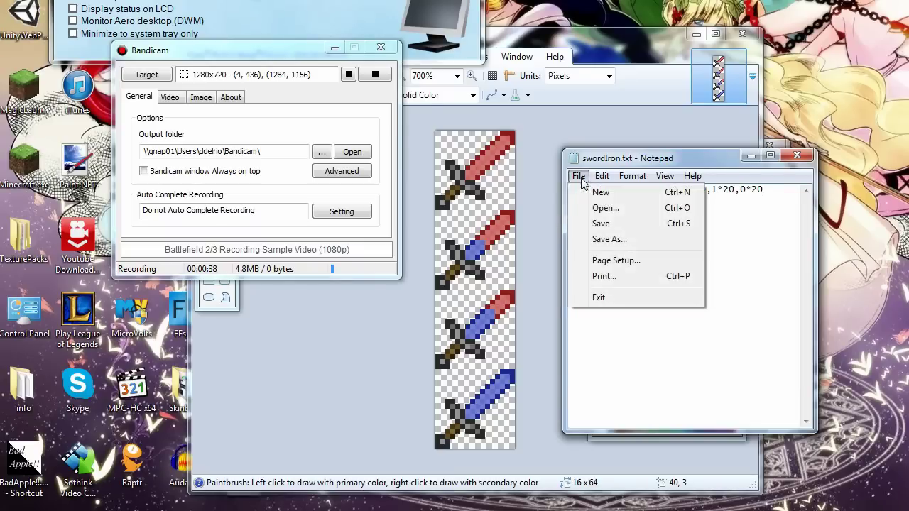
Save the new timings, reload textures with F3+T, and swing the sword to watch the slower animation.
left_click(596, 218)
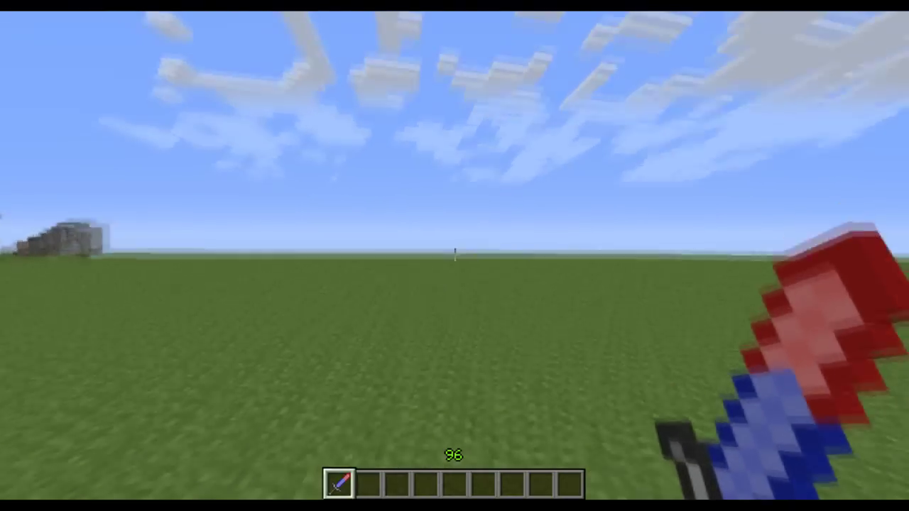
key("F3+t")
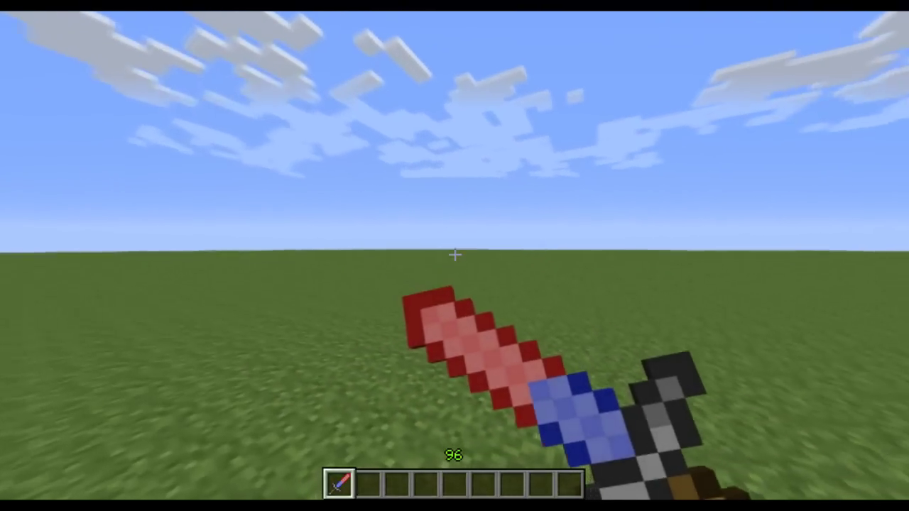
left_click(454, 254)
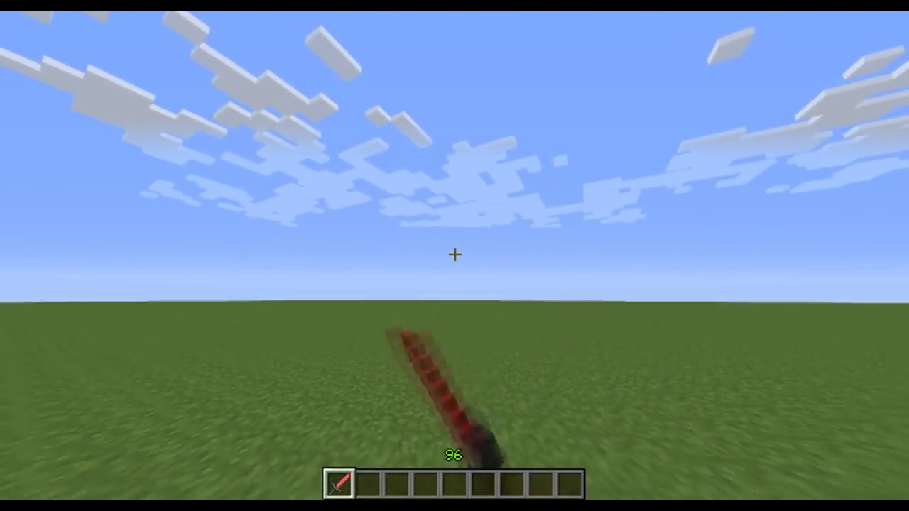